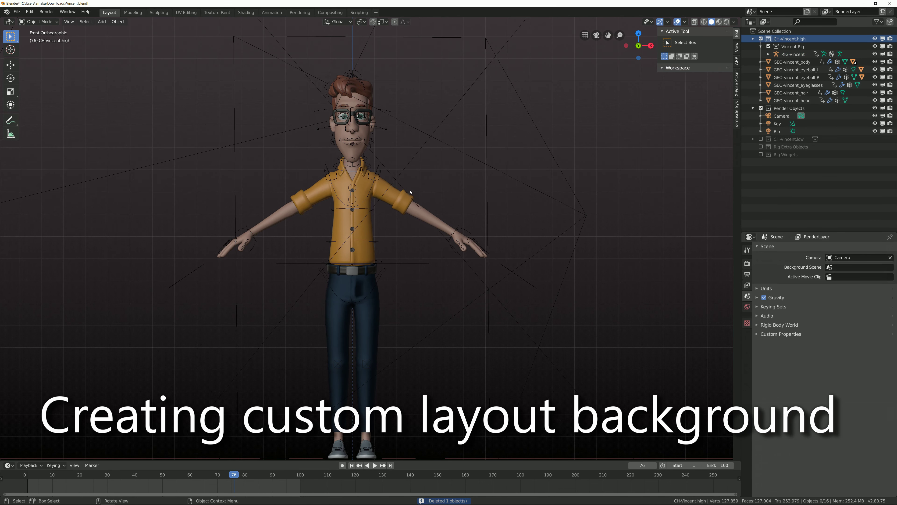
Step: Switch the viewport to rendered shading and darken the World colour to a grey of value 0.251
shift+middle_drag(410, 191, 437, 209)
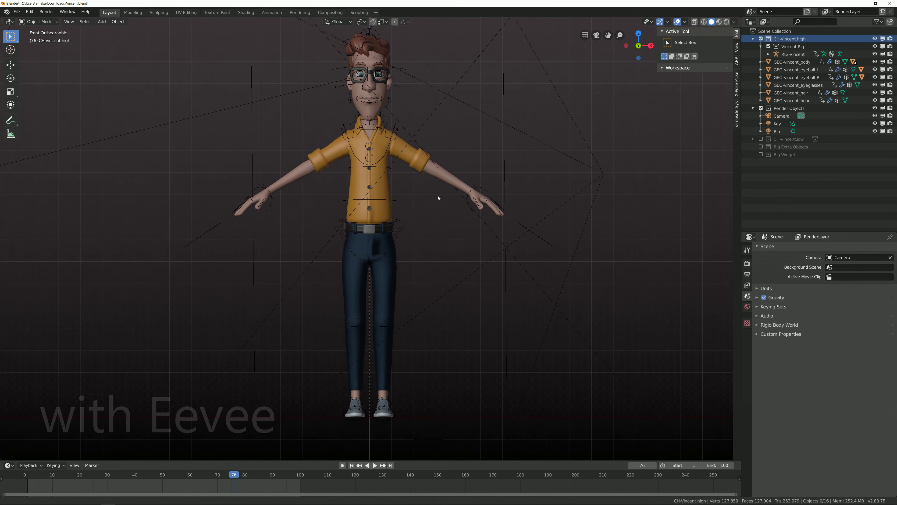
click(747, 306)
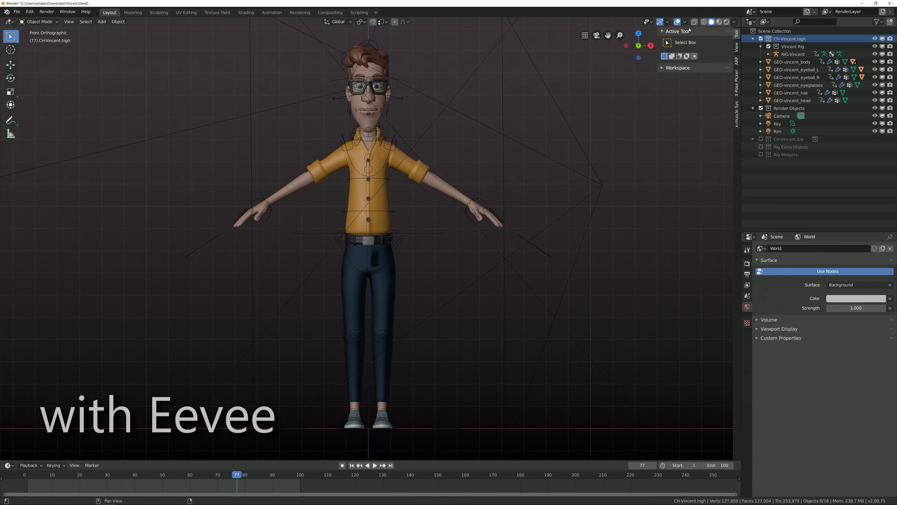
click(727, 21)
click(856, 298)
drag(879, 198, 880, 230)
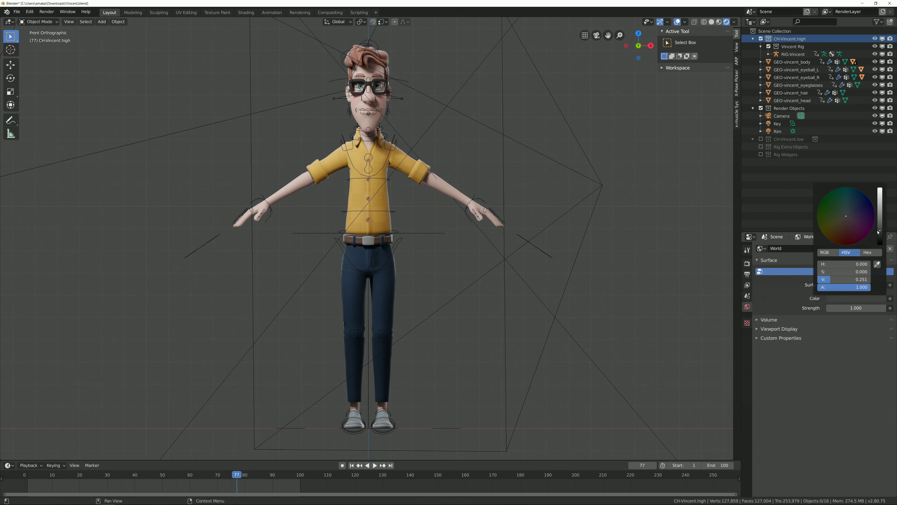
scroll(400, 220, up, 2)
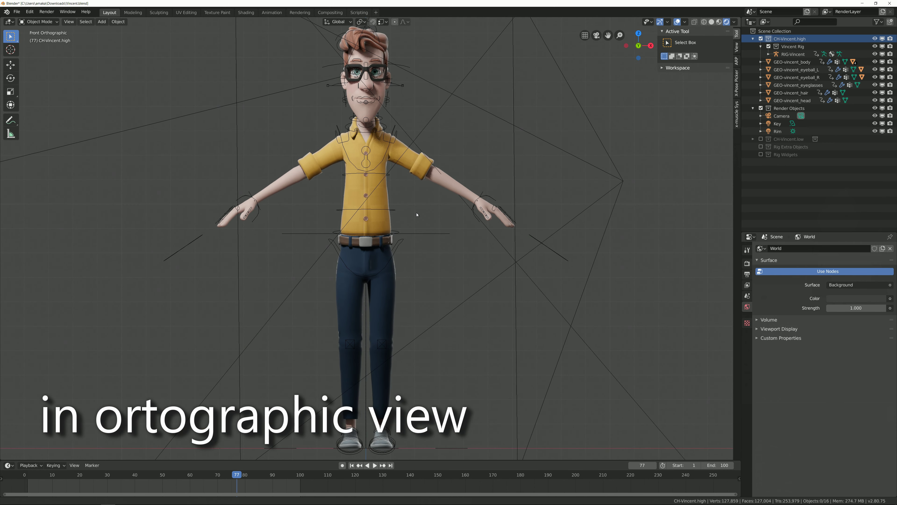
Step: Hide the Rim light and turn off the Extras viewport overlay
click(874, 131)
click(685, 21)
click(650, 97)
Step: Put the rig in pose mode and pose the right hand's bones
click(491, 208)
key(ctrl+Tab)
key(r)
key(r)
click(523, 269)
key(g)
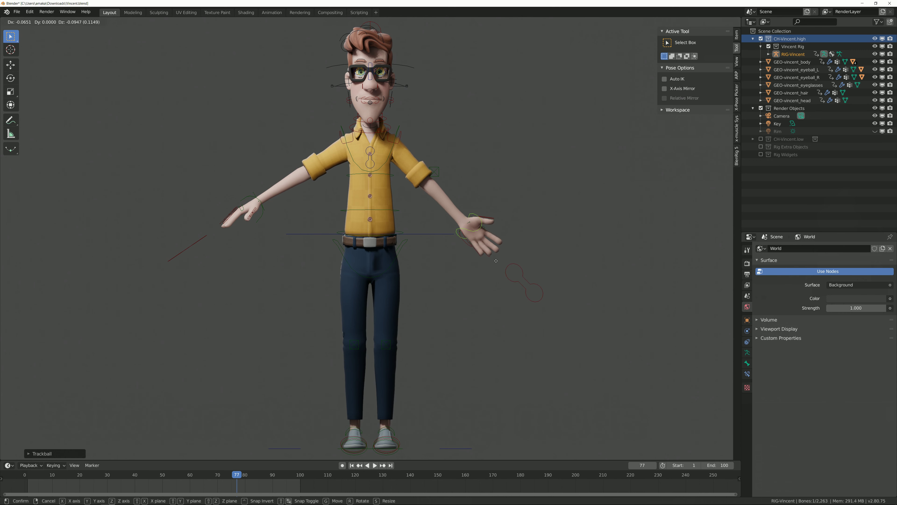
key(s)
click(597, 321)
key(r)
key(Escape)
key(ctrl+z)
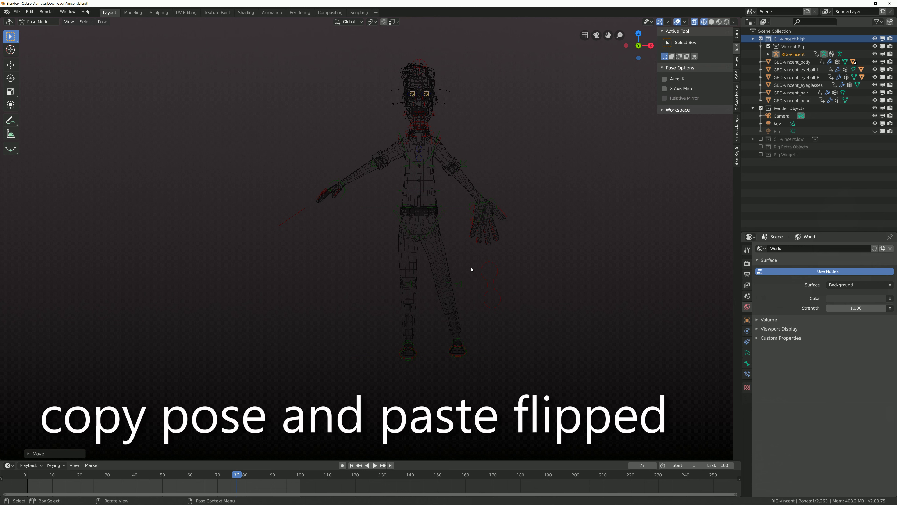
Step: Copy the right hand's pose and paste it flipped onto the left hand
drag(533, 180, 441, 378)
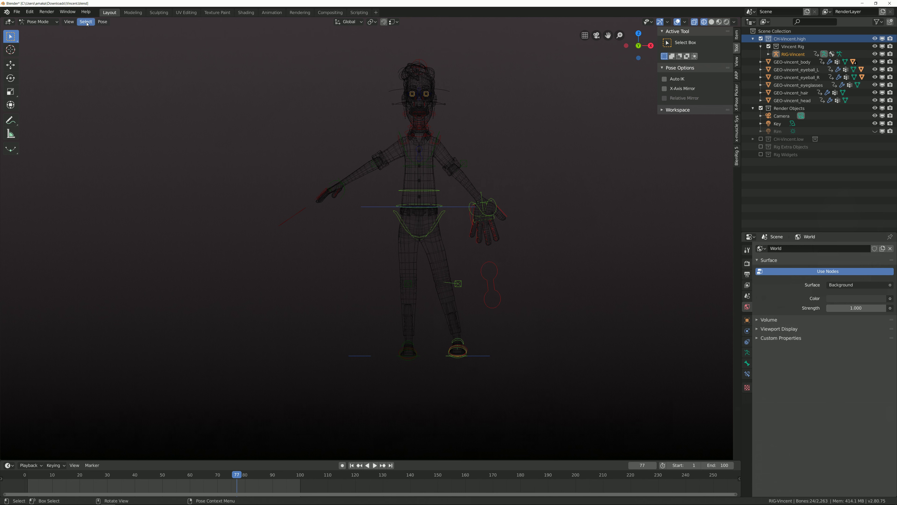
click(102, 21)
click(130, 95)
click(103, 22)
click(142, 109)
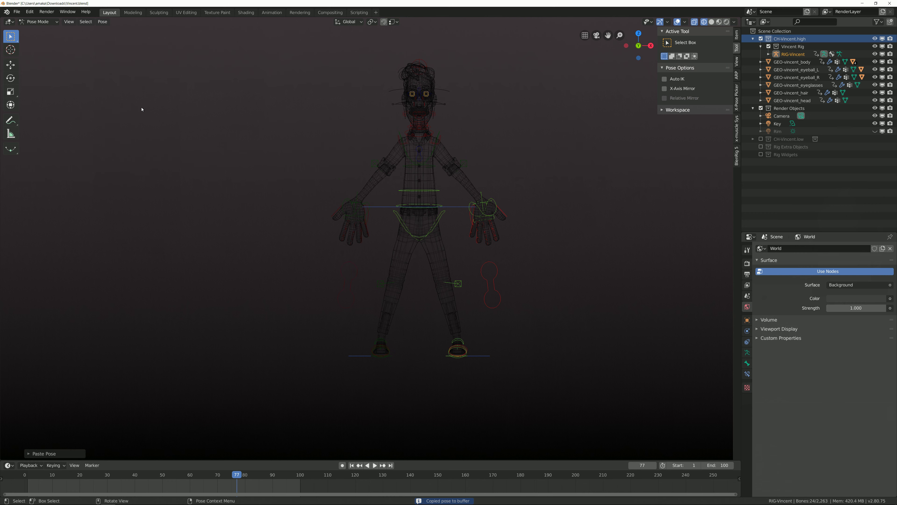
Step: Switch to solid shading and centre the enlarged character in the view
key(z)
click(244, 136)
scroll(455, 111, up, 4)
mouse_move(367, 296)
shift+middle_down()
mouse_move(393, 327)
mouse_move(402, 318)
shift+middle_up()
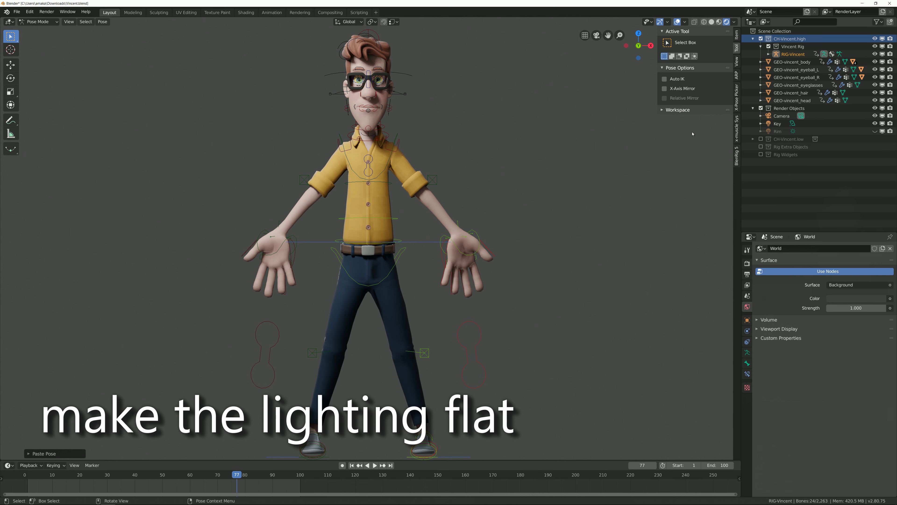
Step: Turn off overlays, hide the Key and Rim lights, and raise the World strength
click(685, 21)
click(636, 117)
click(877, 22)
click(829, 111)
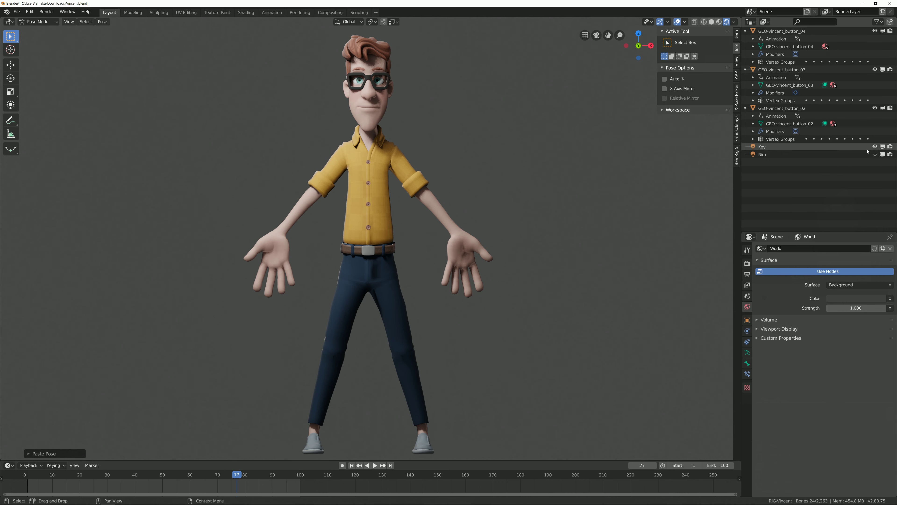
click(876, 147)
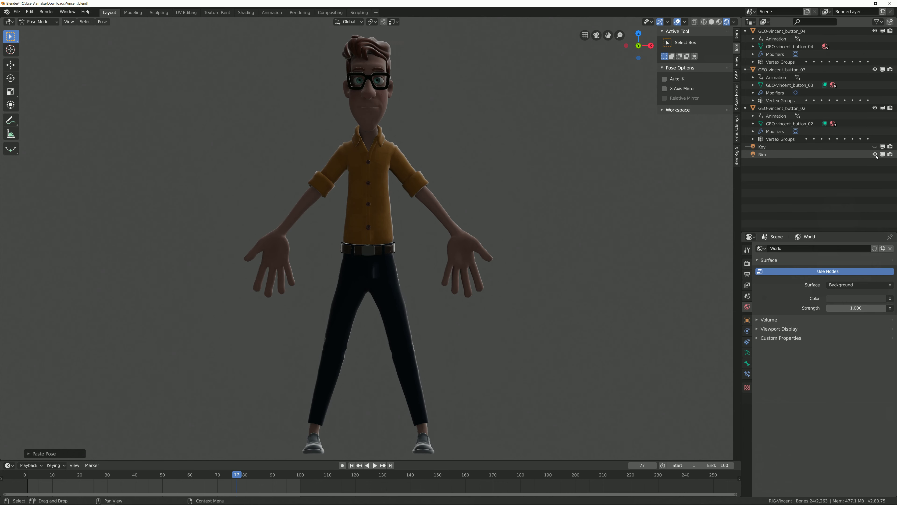
click(876, 154)
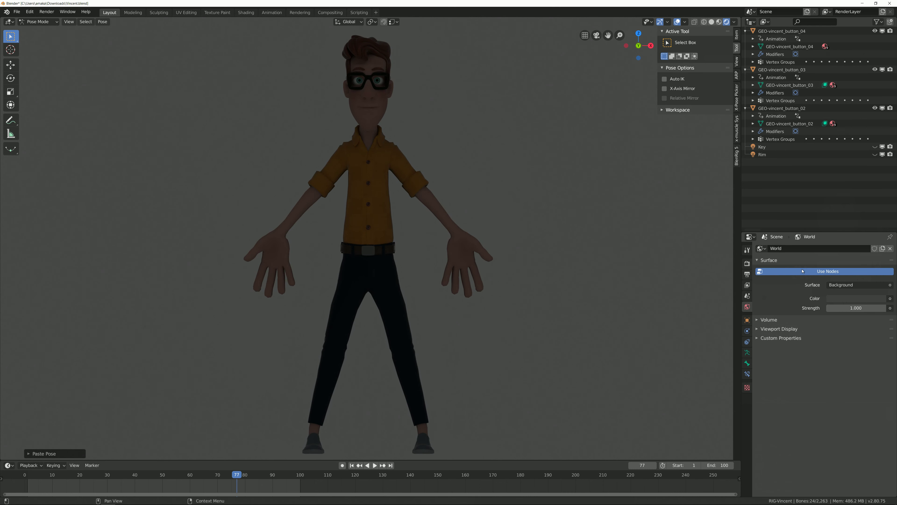
drag(848, 308, 876, 308)
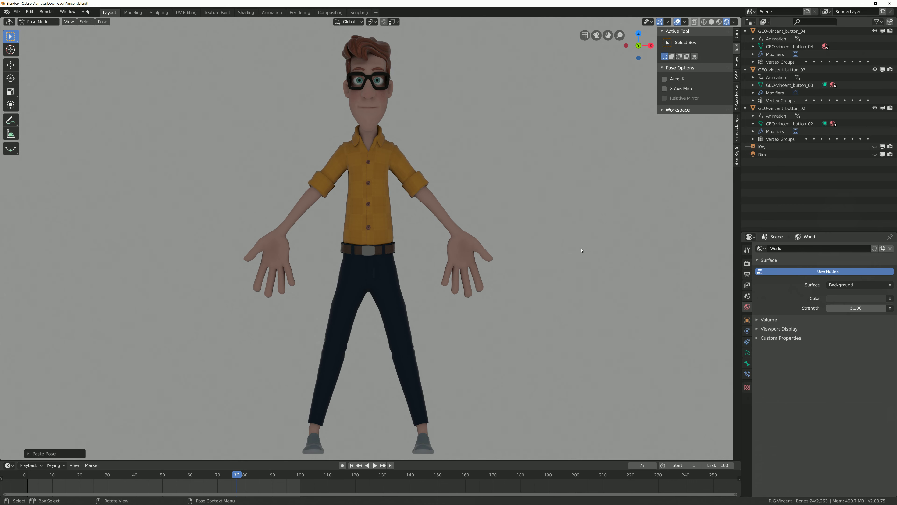
Step: Delete the eyeglasses in Object Mode and snip the viewport region around the character
key(ctrl+Tab)
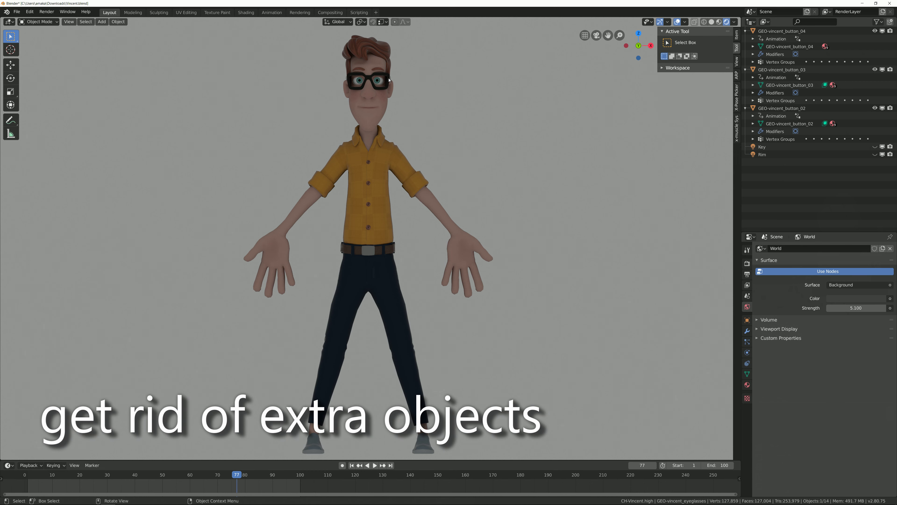
key(Delete)
key(super)
click(279, 21)
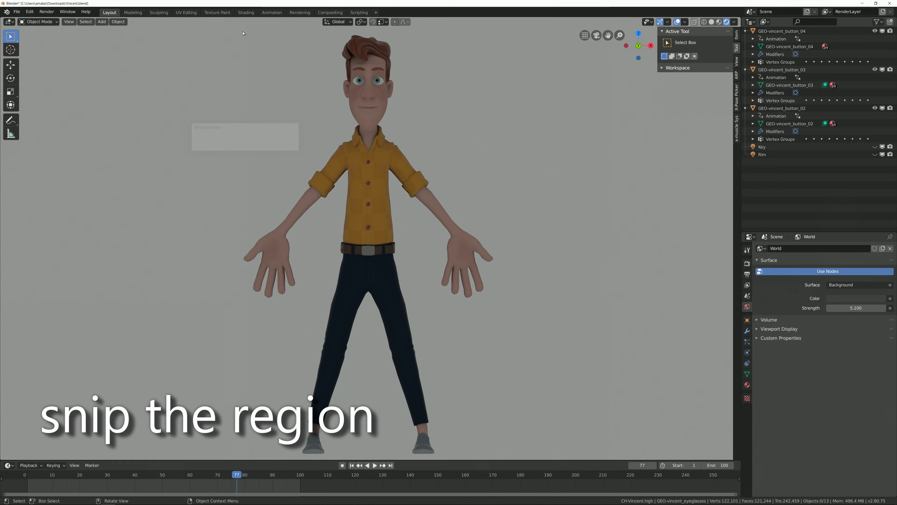
drag(225, 29, 515, 458)
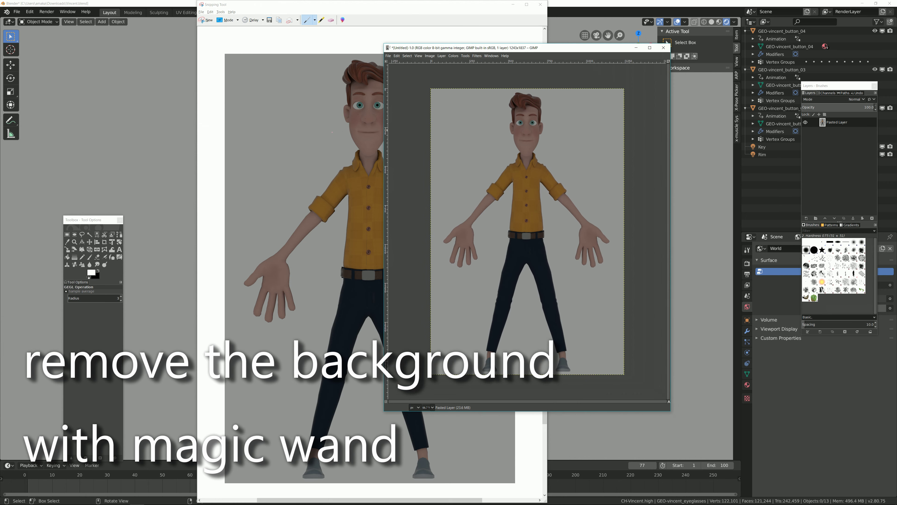
Step: Clear the grey background to transparency and lower saturation to 0.552
key(Delete)
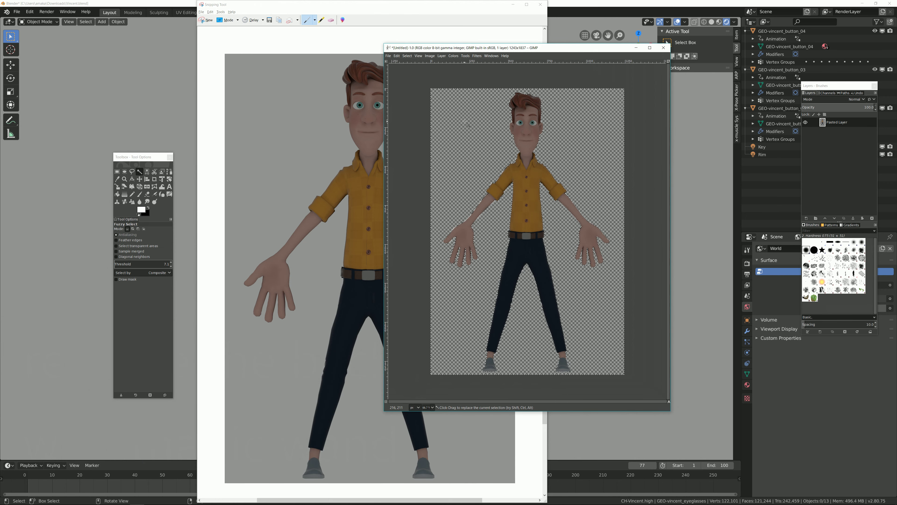
click(453, 55)
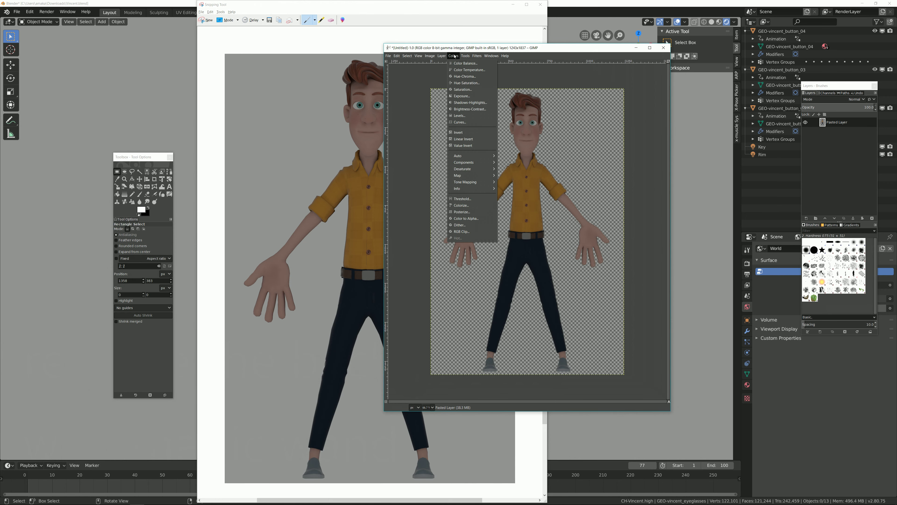
click(474, 94)
drag(714, 110, 691, 113)
click(728, 130)
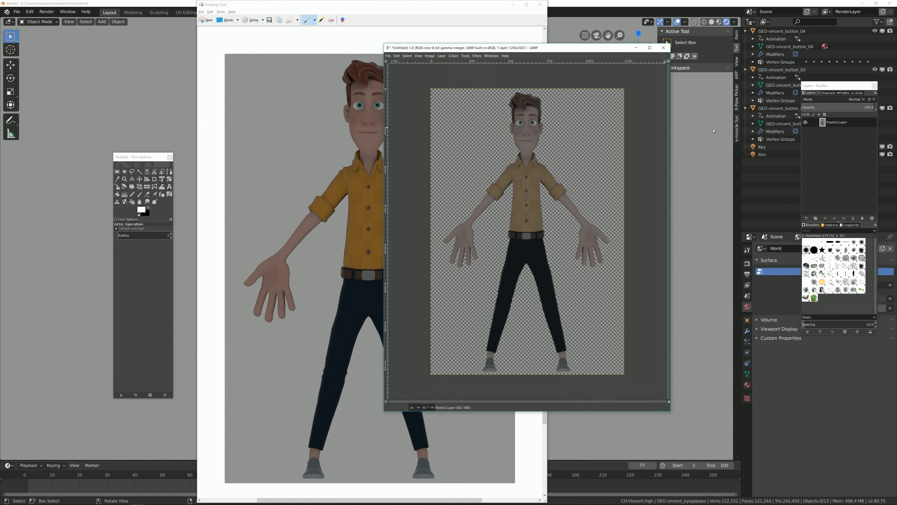
Step: Lower brightness to -10 and contrast to -27 with Brightness-Contrast
click(454, 56)
click(459, 96)
drag(131, 94, 272, 130)
click(260, 170)
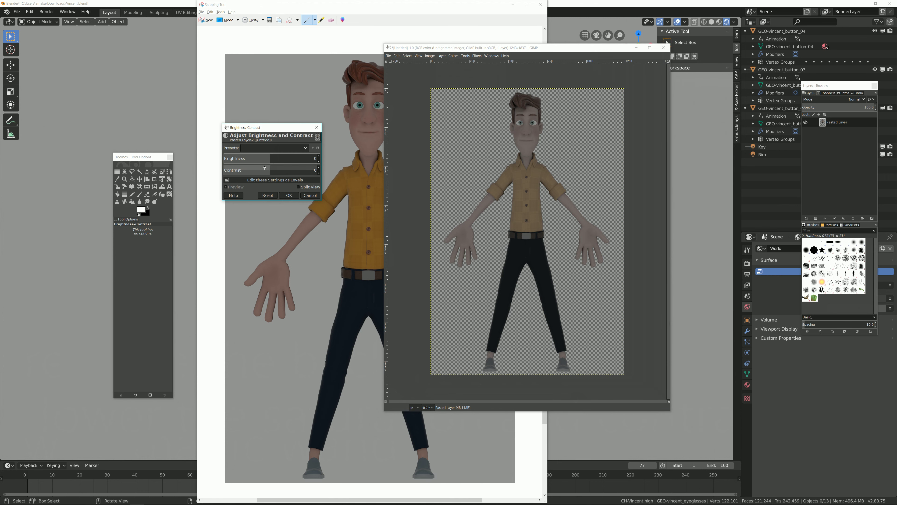
click(266, 157)
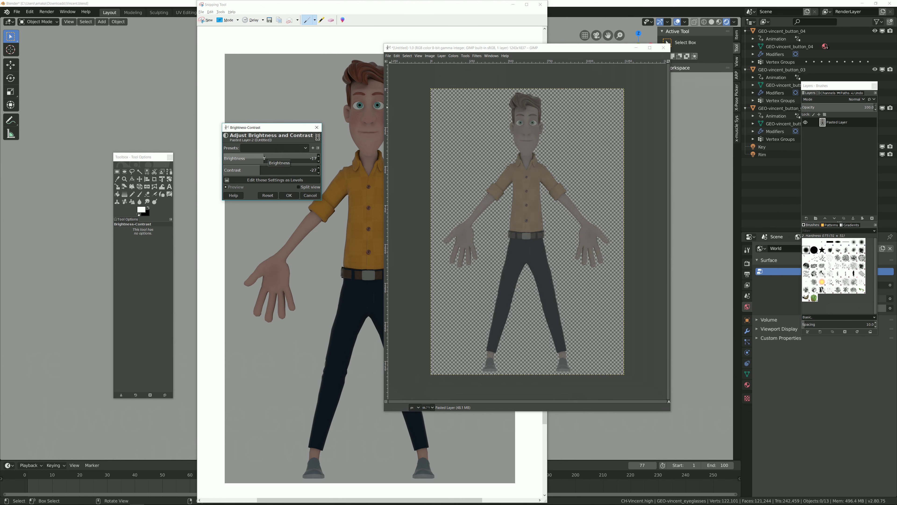
click(289, 196)
drag(512, 48, 479, 75)
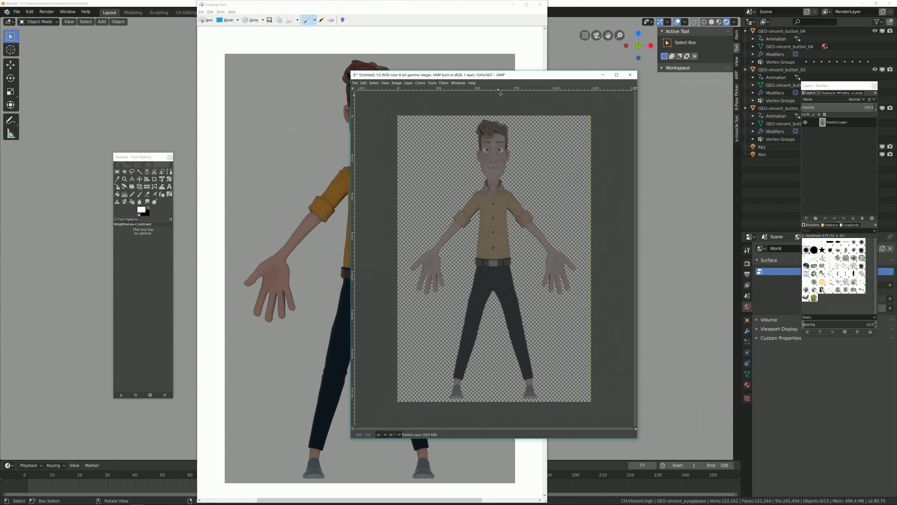
Step: Scale the body image to 1000 × 1478 pixels
scroll(500, 94, down, 2)
click(397, 83)
click(420, 158)
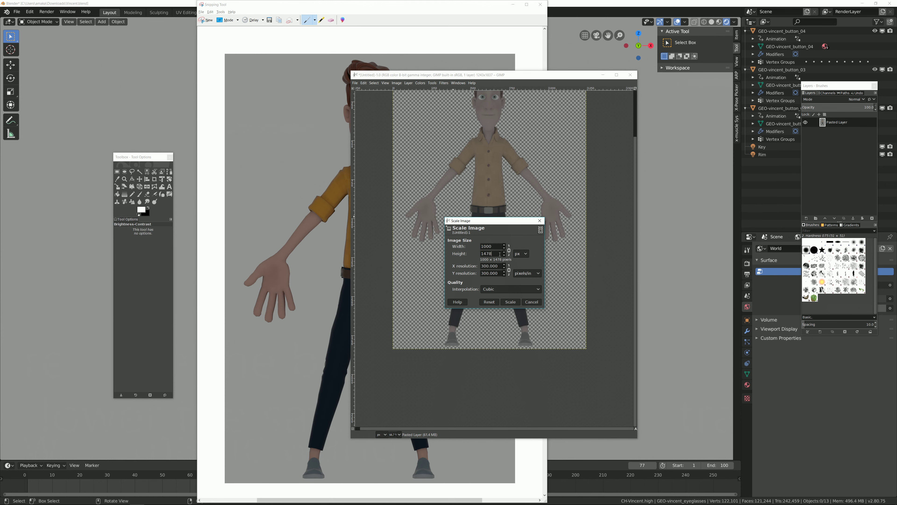
click(511, 302)
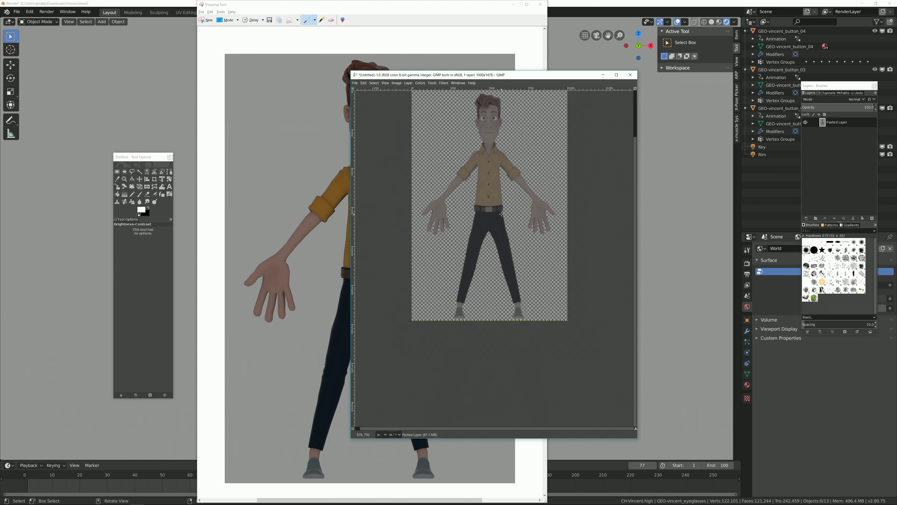
Step: Place and adjust a vertical guide at the image centre
drag(484, 110, 484, 110)
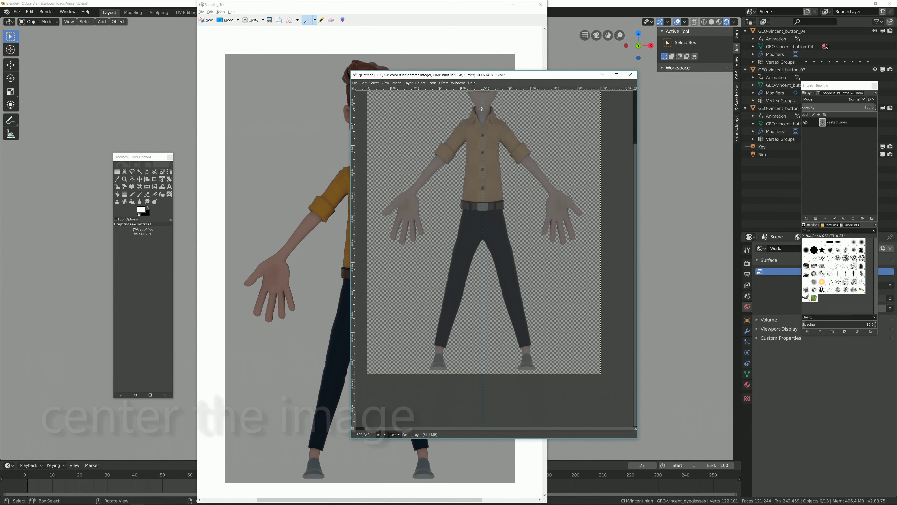
key(m)
drag(484, 405, 485, 407)
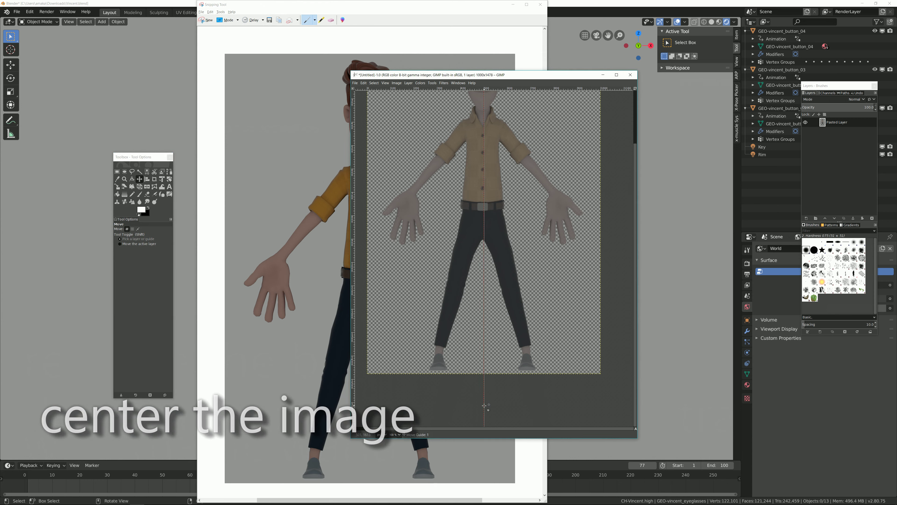
ctrl+scroll(483, 268, up, 1)
ctrl+scroll(482, 135, up, 2)
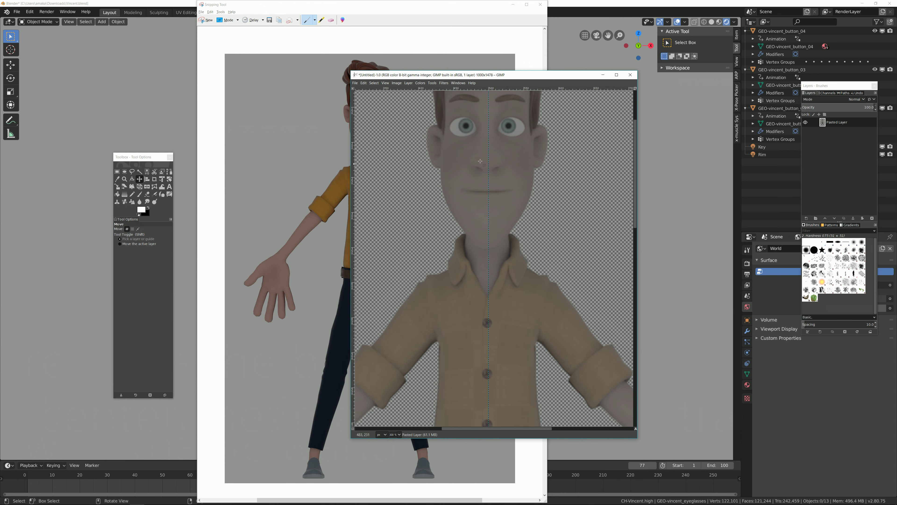
scroll(492, 207, up, 5)
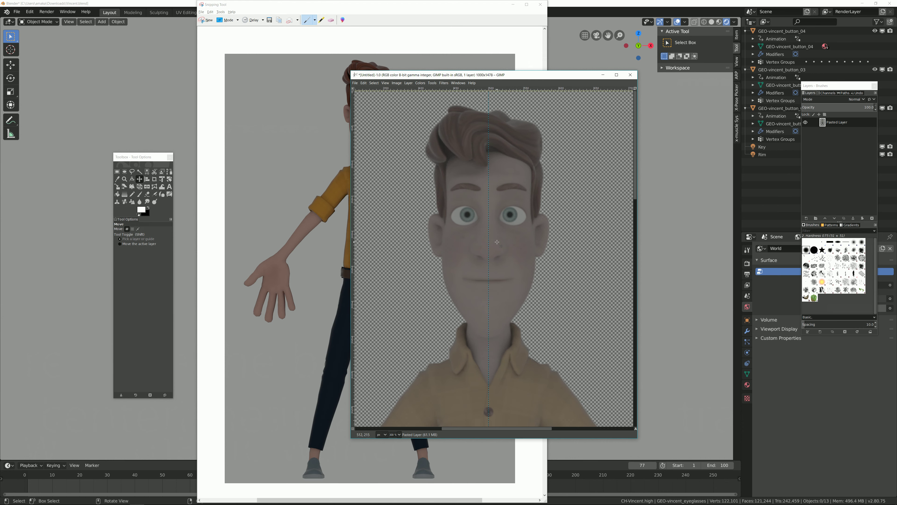
scroll(497, 243, down, 8)
ctrl+scroll(495, 237, down, 2)
ctrl+scroll(491, 227, down, 2)
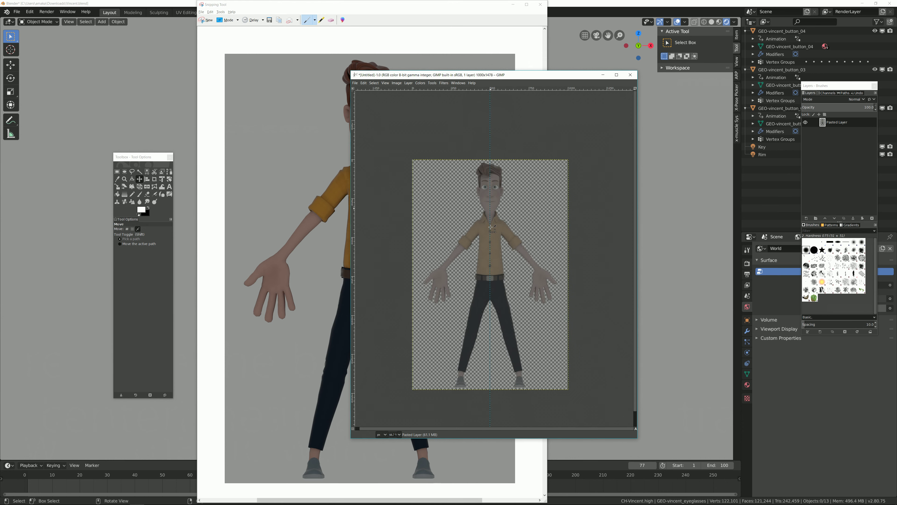
Step: Scale the image to height 1000 (677 × 1000), undo it, and move the guide off
click(397, 82)
click(412, 158)
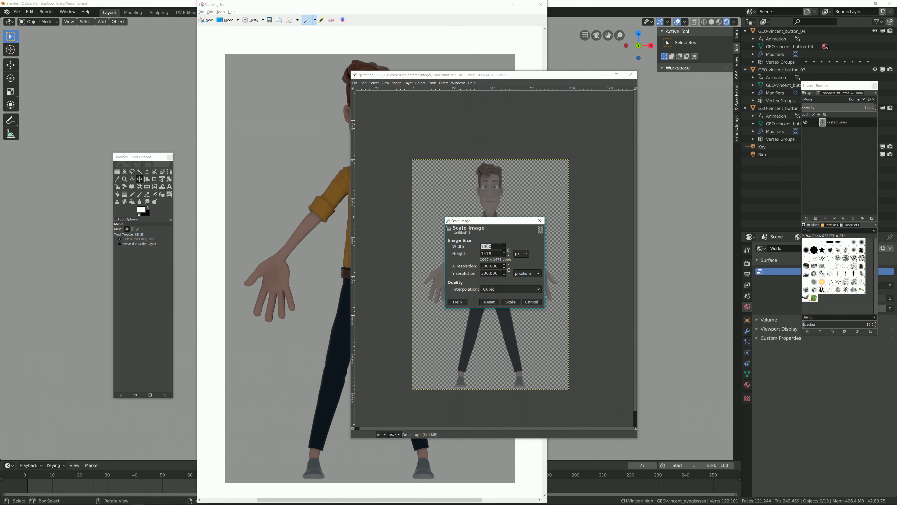
text(1000)
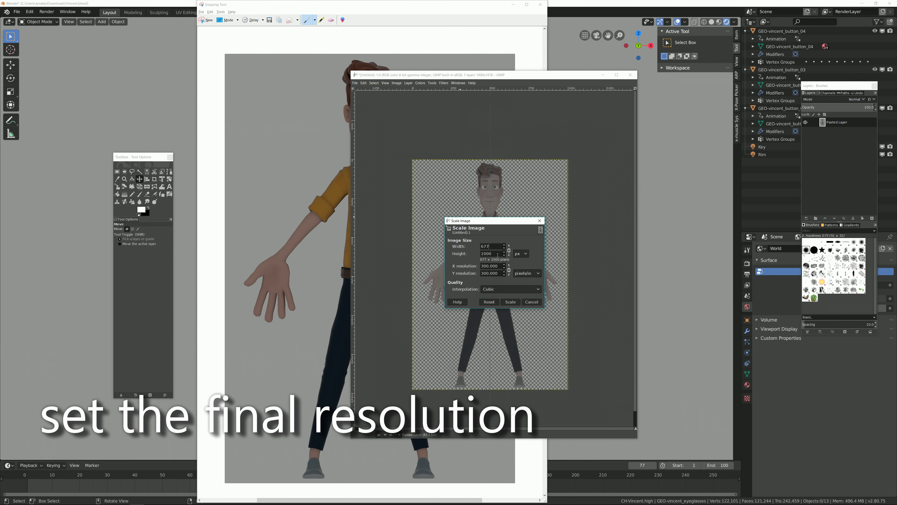
drag(488, 221, 557, 191)
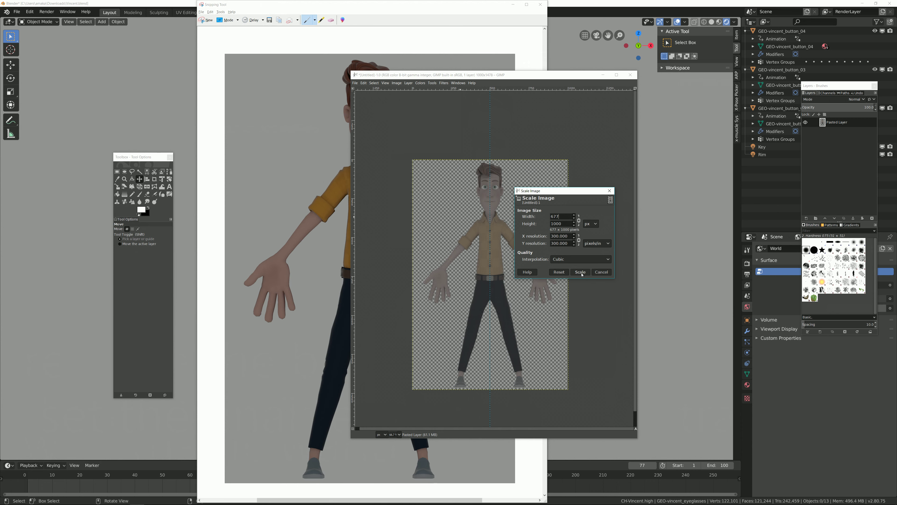
click(580, 271)
ctrl+scroll(530, 275, up, 1)
key(ctrl+z)
drag(493, 285, 431, 138)
Step: Export the body cutout as vincent_body.png
click(355, 83)
click(374, 170)
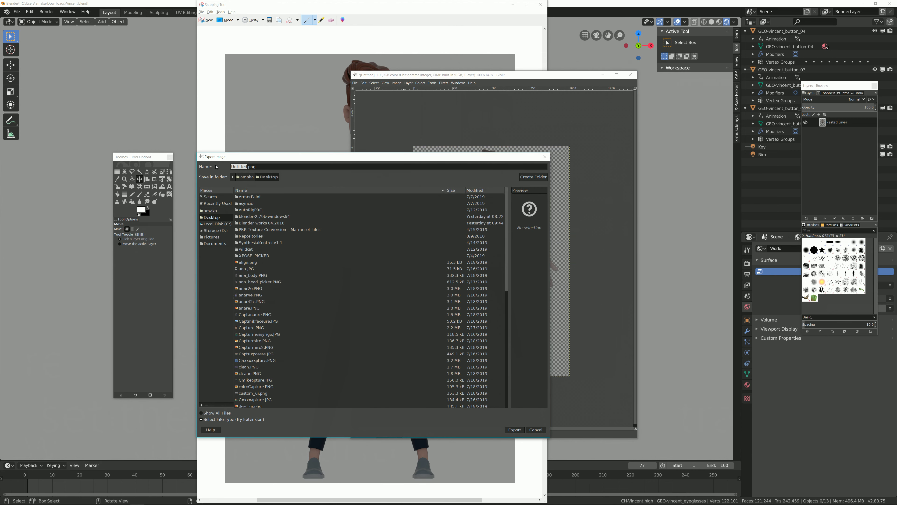
key(BackSpace)
key(BackSpace)
key(BackSpace)
text(vincent_body)
click(518, 430)
click(462, 315)
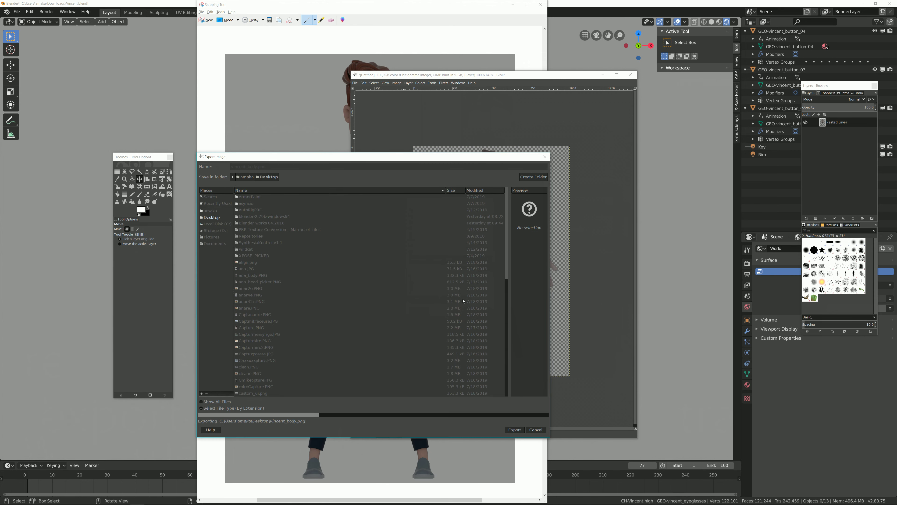
Step: Zoom in on Vincent's head in Blender, select it, and snip the face region
scroll(389, 88, up, 5)
scroll(389, 88, up, 1)
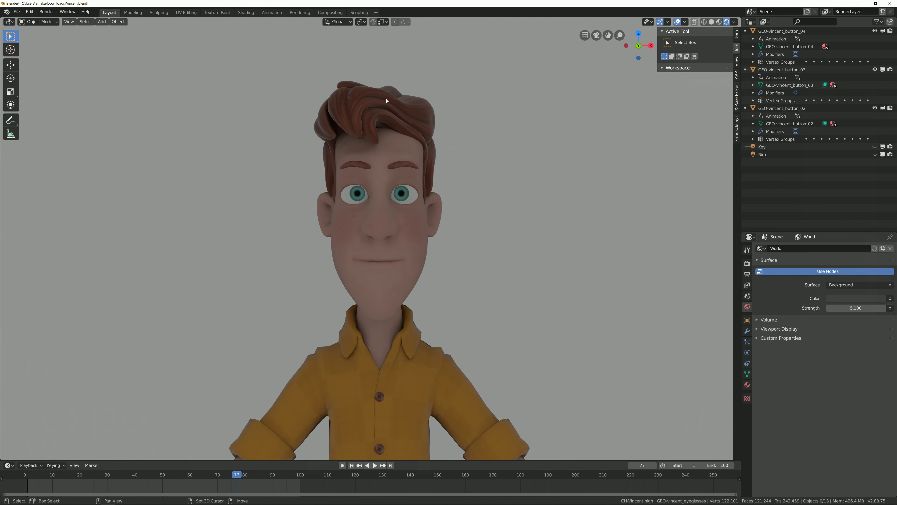
scroll(389, 88, up, 2)
scroll(366, 200, up, 1)
click(366, 199)
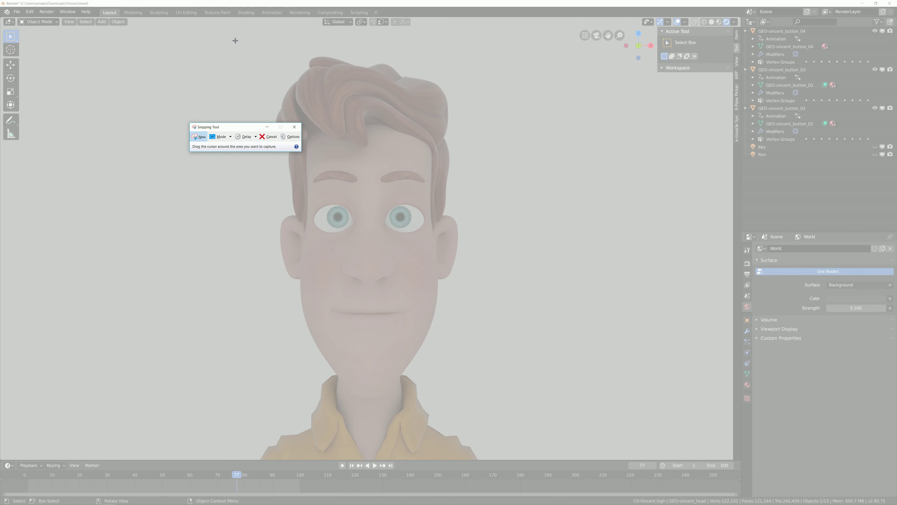
mouse_move(226, 39)
mouse_down()
mouse_move(528, 450)
mouse_move(512, 452)
mouse_up()
key(ctrl+n)
key(Return)
Step: Paste the face snip as a new image, enlarge its window, and fit the canvas to layers
key(ctrl+v)
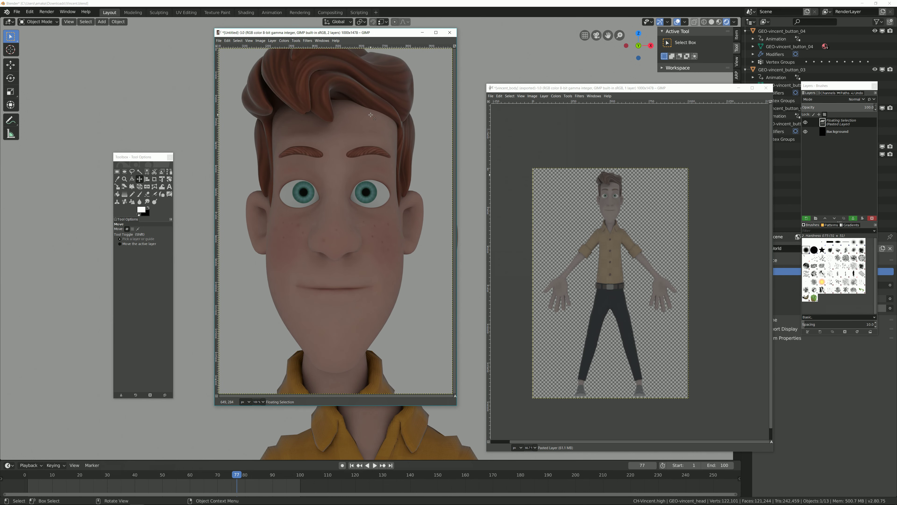
drag(455, 403, 509, 434)
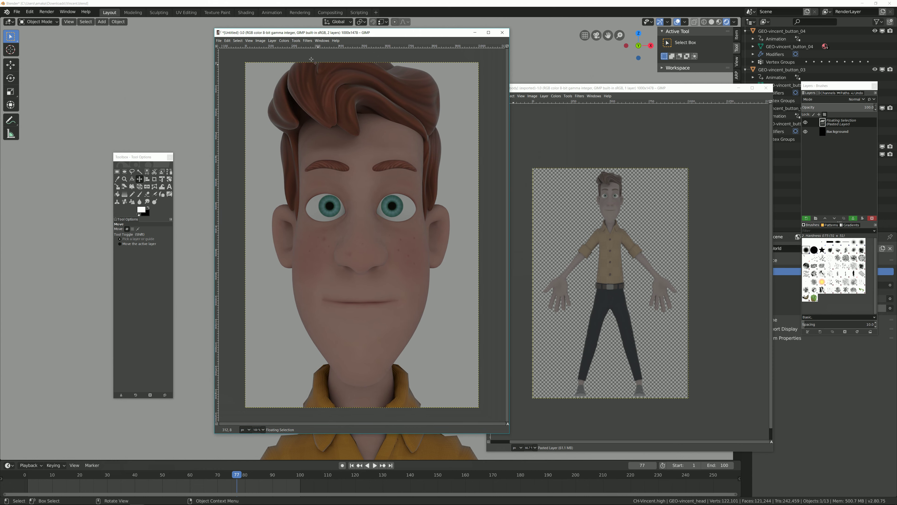
key(minus)
click(260, 40)
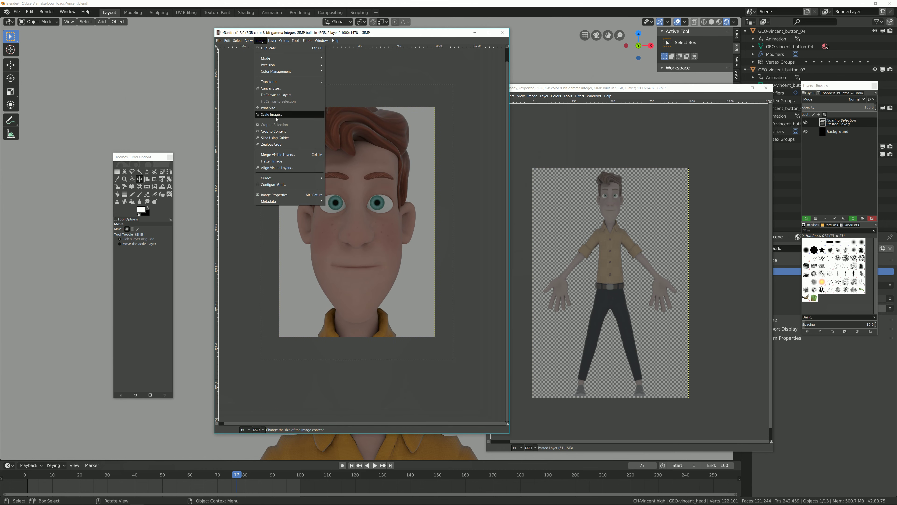
click(275, 94)
click(260, 40)
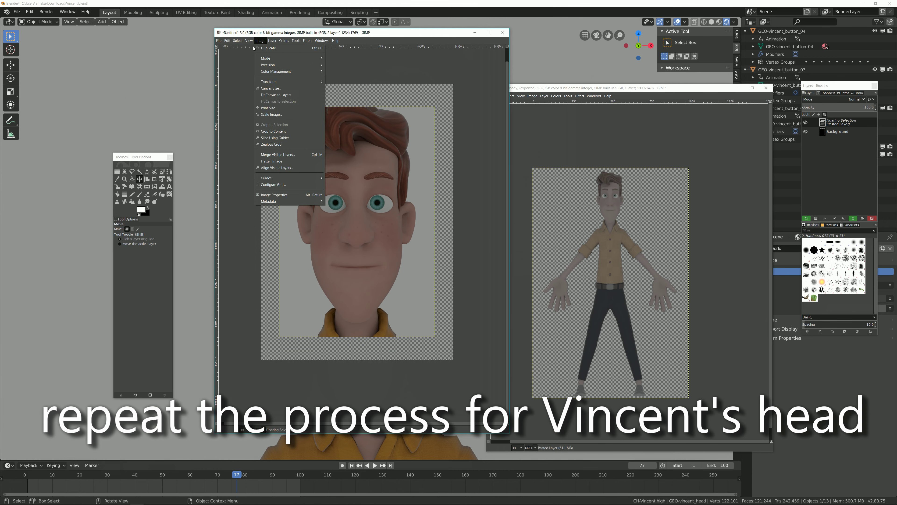
click(273, 131)
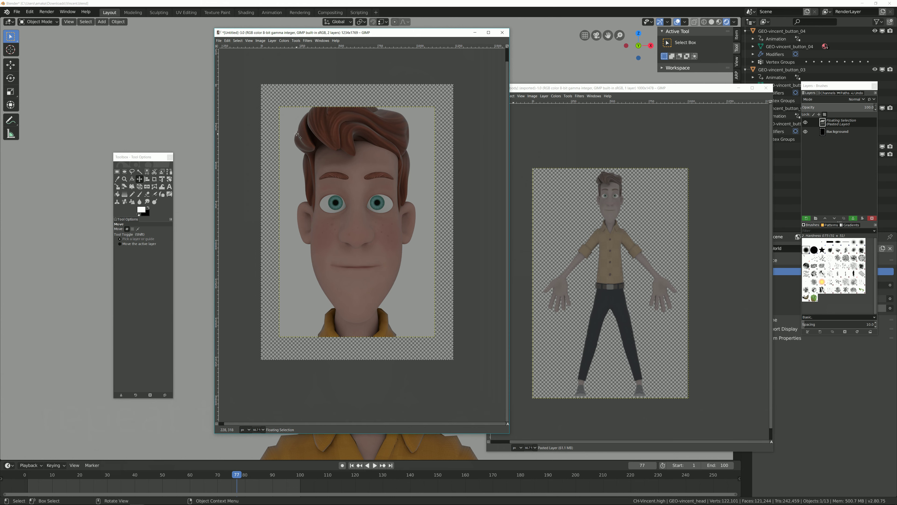
Step: Make the paste its own layer, delete the grey background, and remove the Background layer
click(807, 218)
click(139, 171)
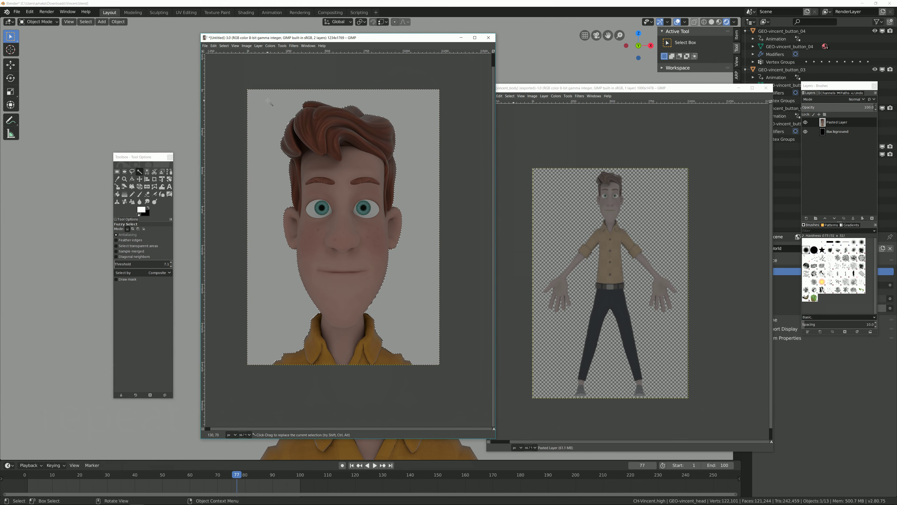
click(258, 100)
key(Delete)
click(837, 132)
click(873, 218)
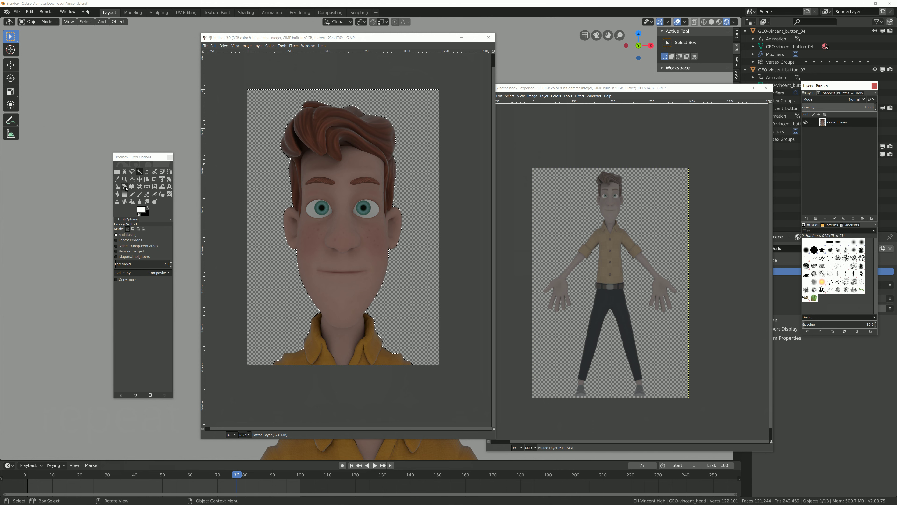
Step: Softly erase the lower shirt collar with a large Eraser
key(shift+e)
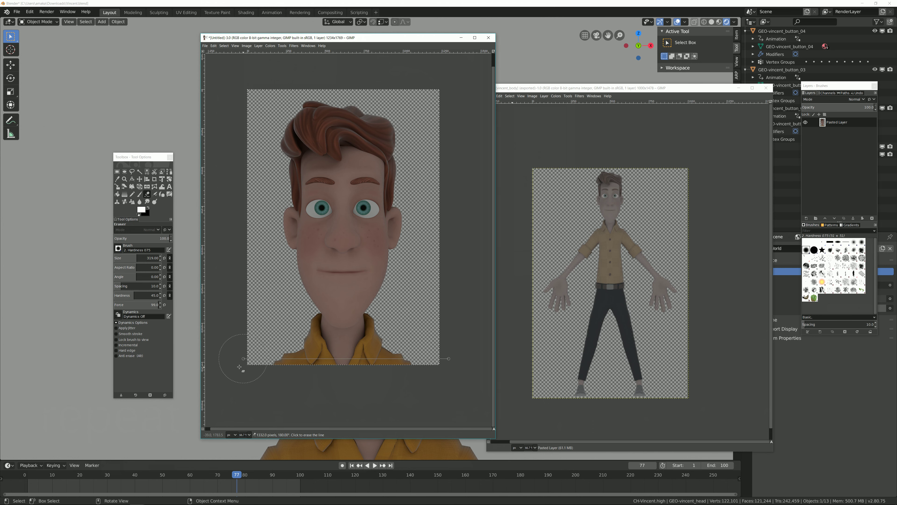
drag(387, 348, 238, 365)
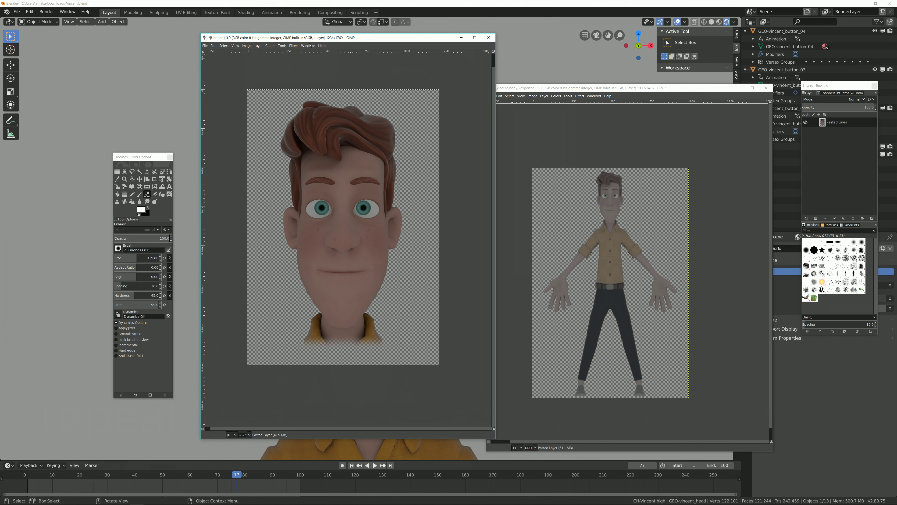
drag(330, 39, 313, 52)
click(252, 58)
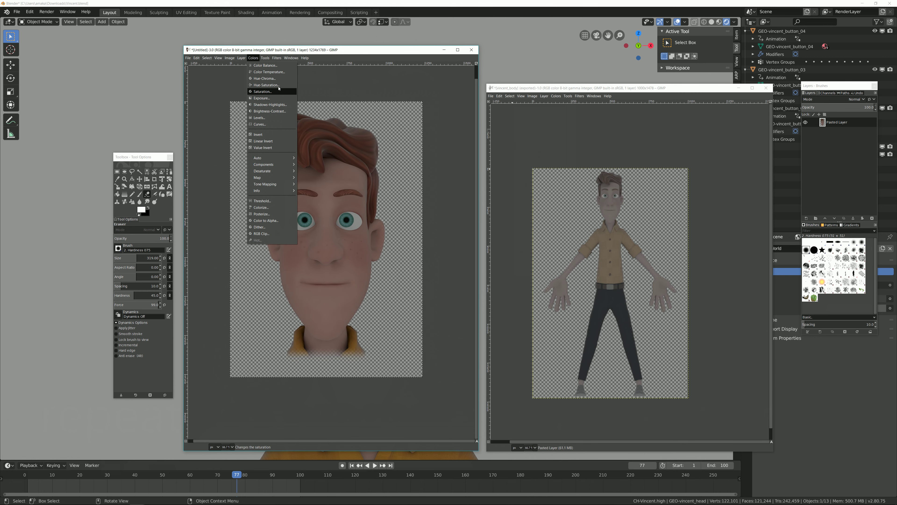
Step: Reduce the head's saturation to a scale of 0.517
click(268, 93)
drag(708, 91, 486, 140)
click(474, 162)
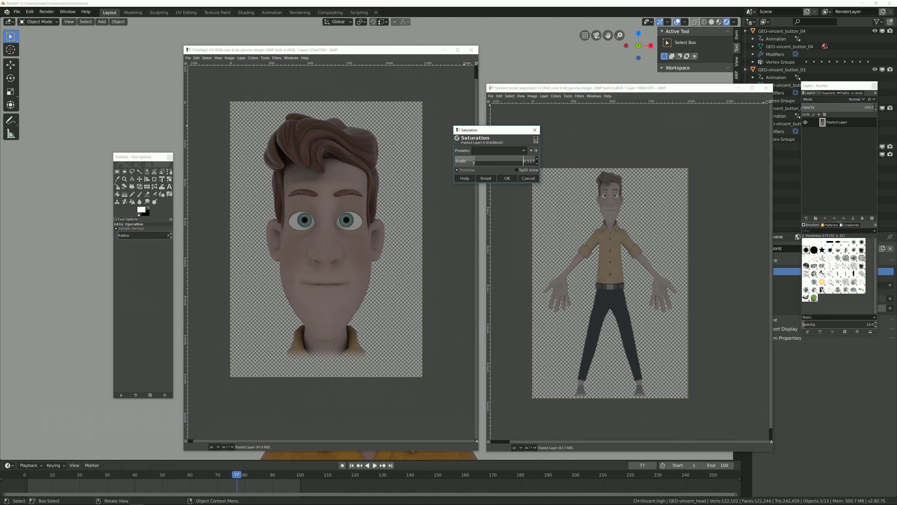
click(507, 178)
Step: Set Brightness to -5 and Contrast to -34 on the head image
click(253, 58)
click(269, 111)
drag(268, 124, 448, 100)
click(436, 143)
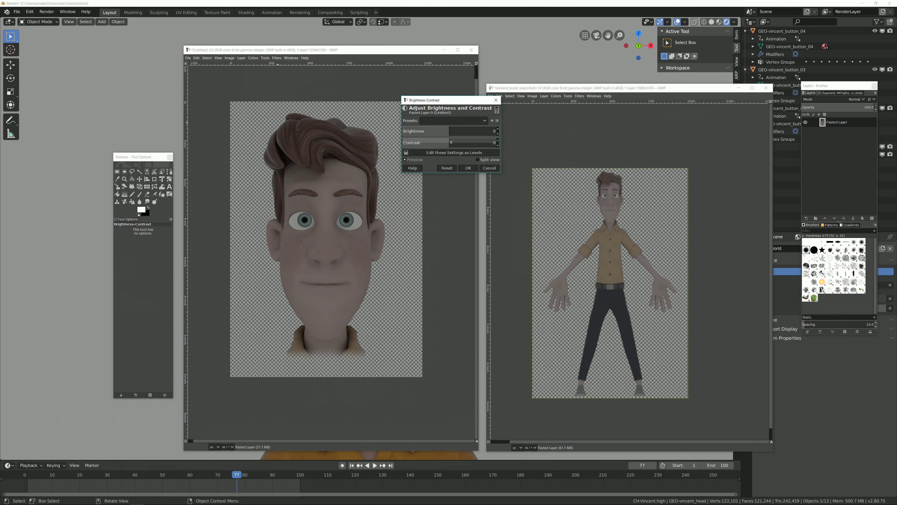
click(447, 130)
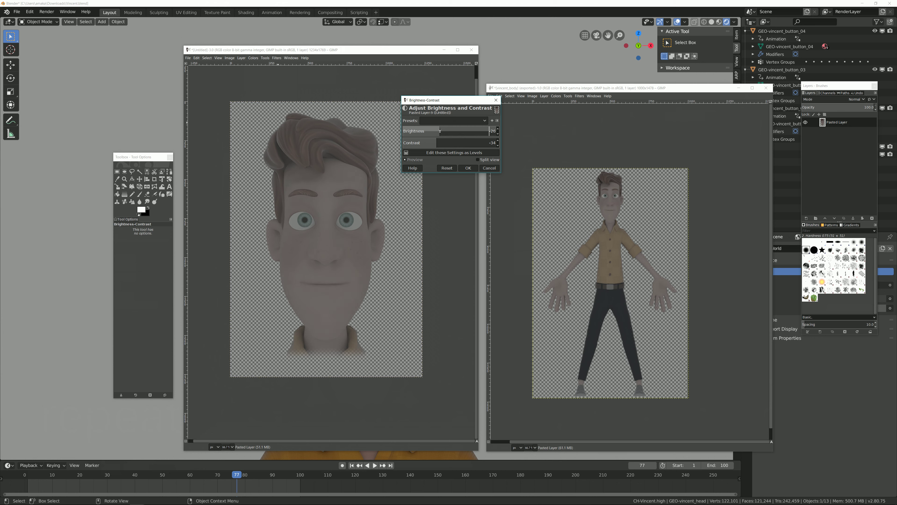
click(468, 168)
click(230, 57)
click(240, 131)
Step: Scale the head to 1000 pixels wide and centre the face on a middle guide
text(1000)
key(Return)
drag(186, 222, 326, 227)
key(2)
key(m)
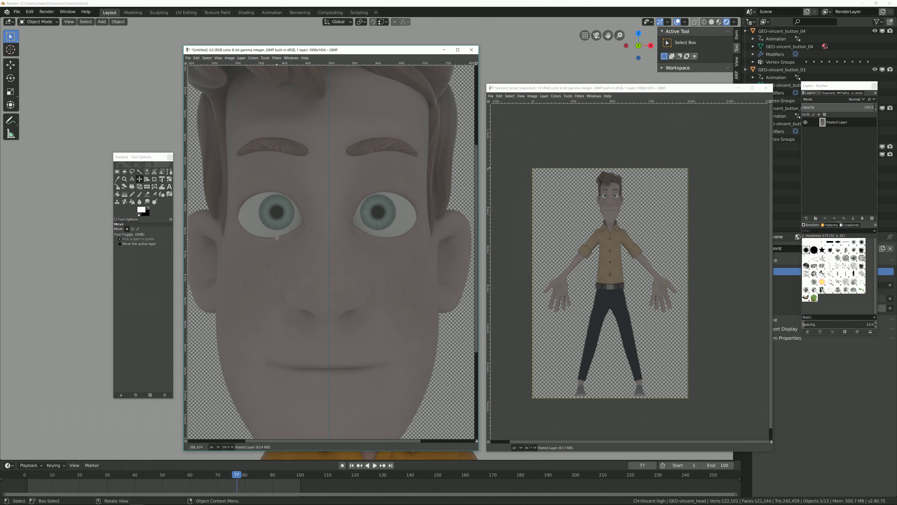
drag(366, 246, 372, 250)
ctrl+scroll(343, 211, down, 3)
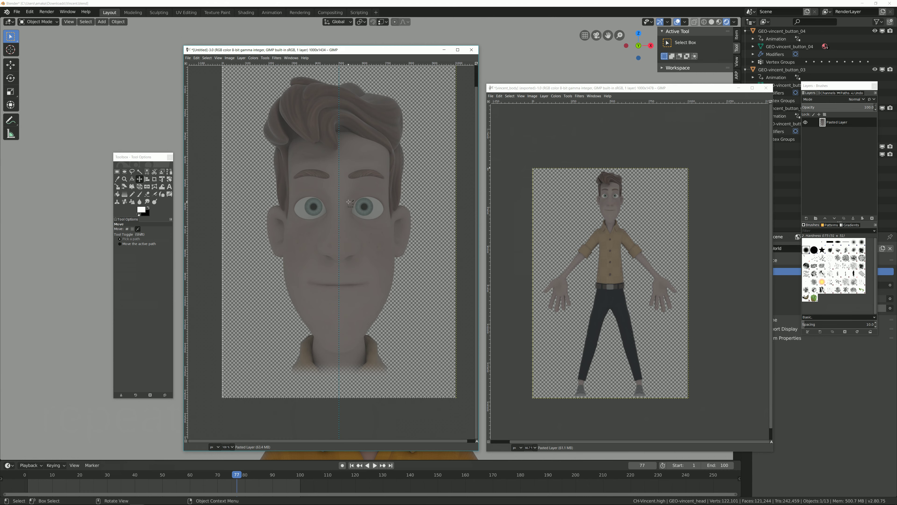
Step: Export the head cutout as vincent_head.png
click(188, 58)
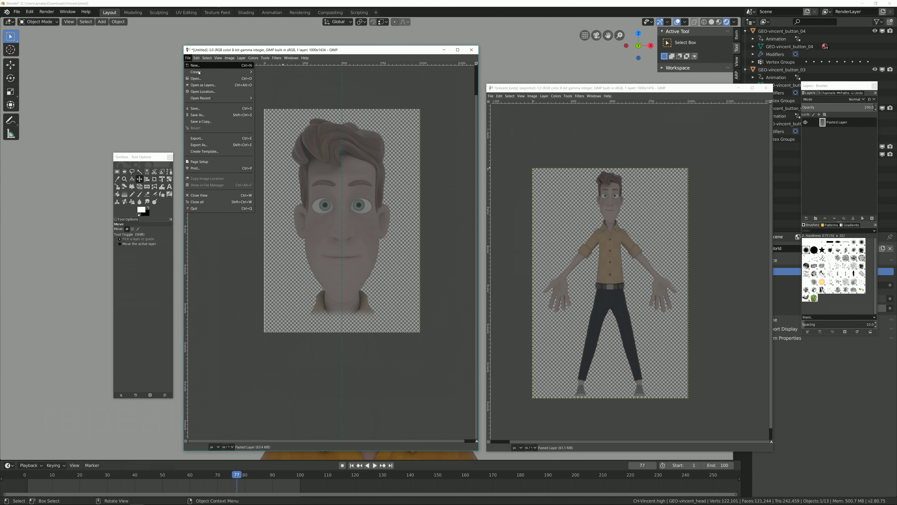
click(199, 145)
text(vincent_head)
key(Return)
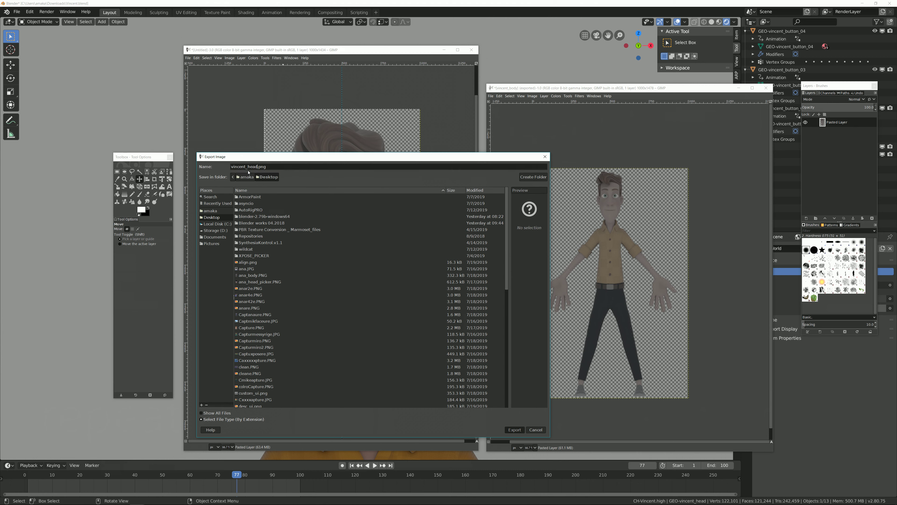
click(462, 313)
Step: Close both GIMP image windows, discarding unsaved changes
click(472, 49)
click(342, 288)
click(766, 88)
click(671, 300)
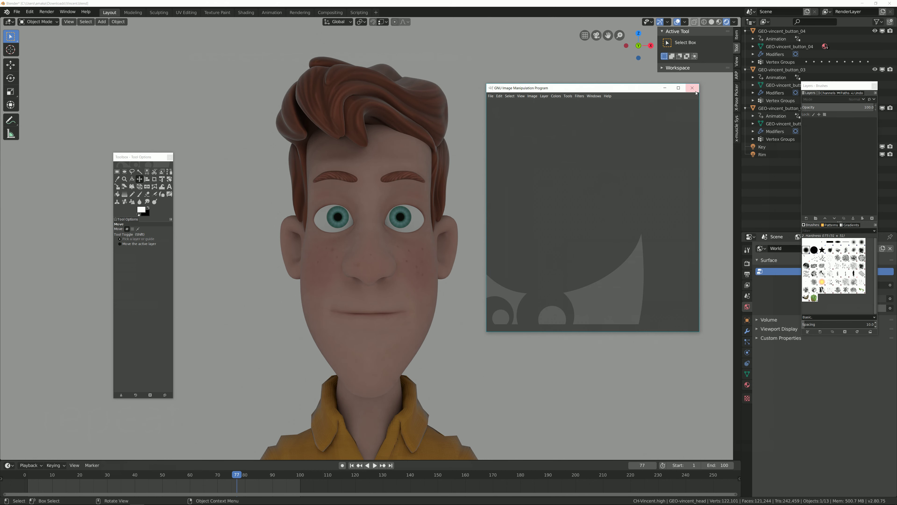
Step: Close GIMP and start the X-Pose Picker with a new project and its toolbar shown
click(698, 87)
click(712, 53)
click(491, 139)
click(497, 147)
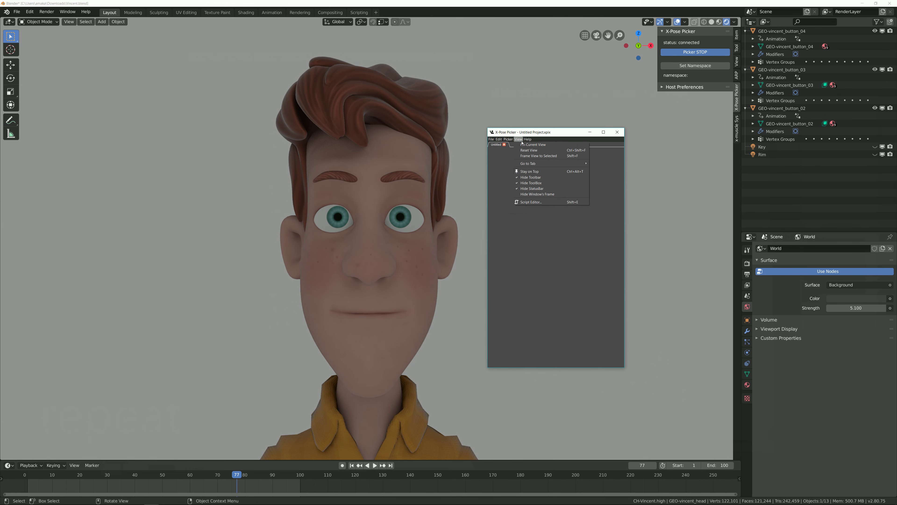
click(543, 178)
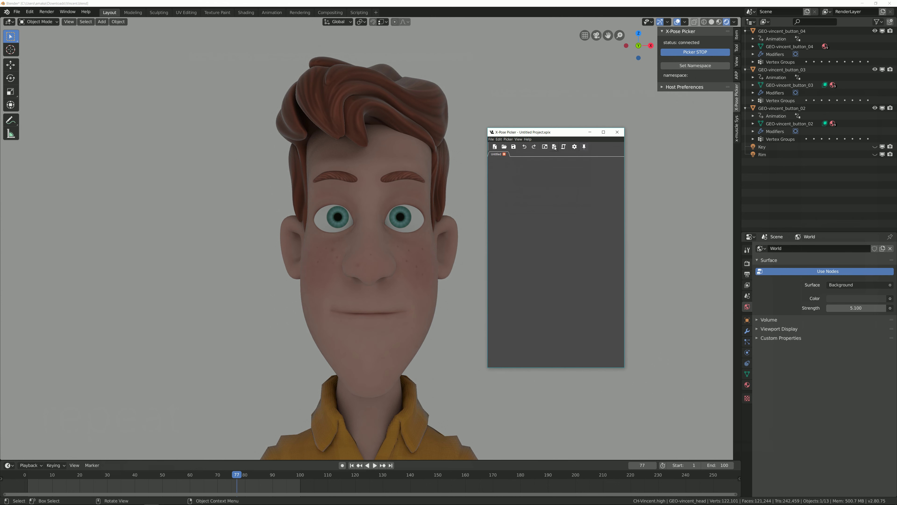
Step: Load vincent_body.png as the first picker tab's background image
click(555, 148)
drag(723, 220, 723, 177)
click(698, 182)
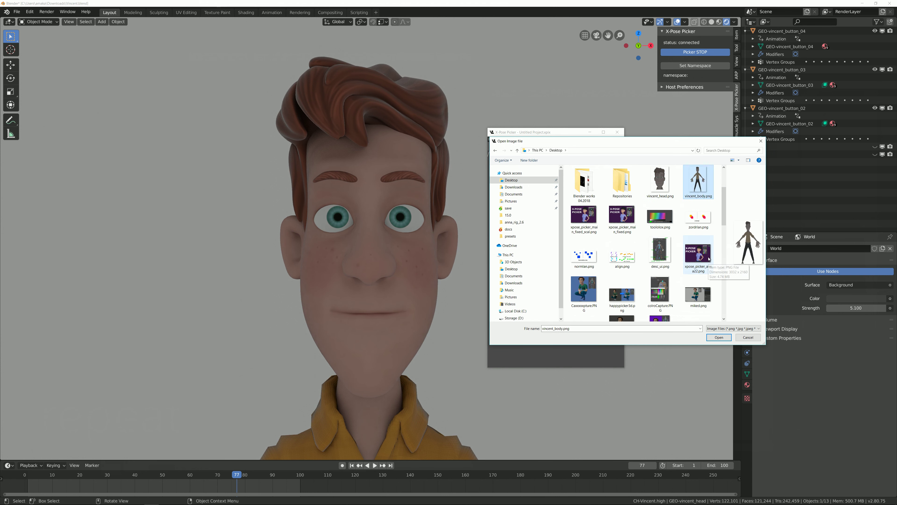
click(719, 337)
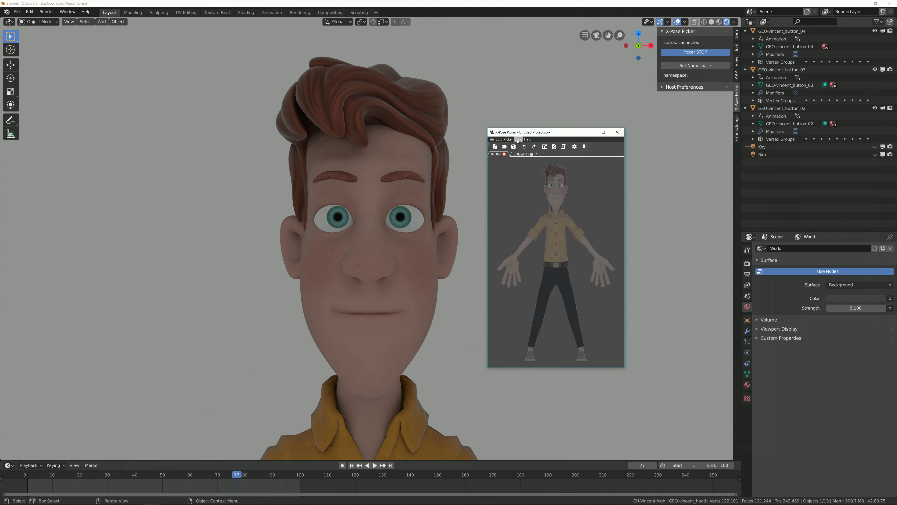
click(508, 139)
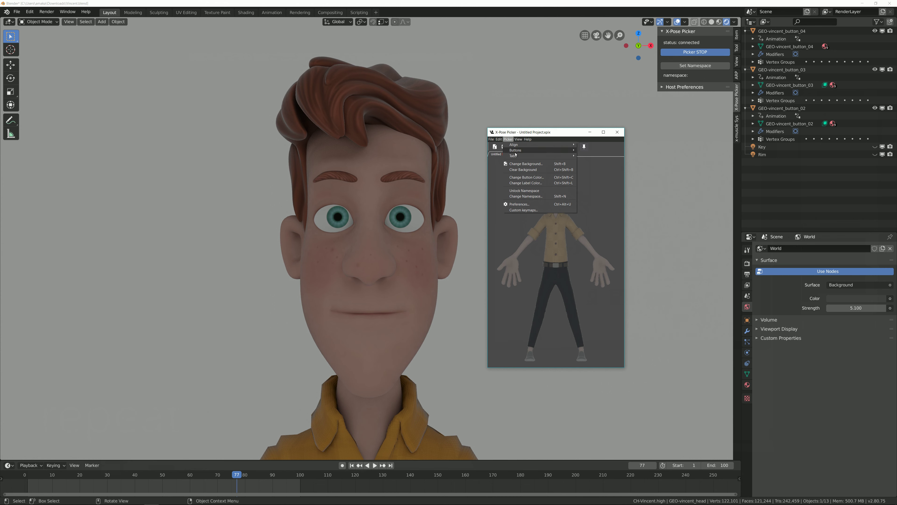
Step: Name the picker tabs vincent_body and vincent_head, adding the second tab
click(592, 170)
text(_head)
key(Return)
click(522, 154)
click(508, 139)
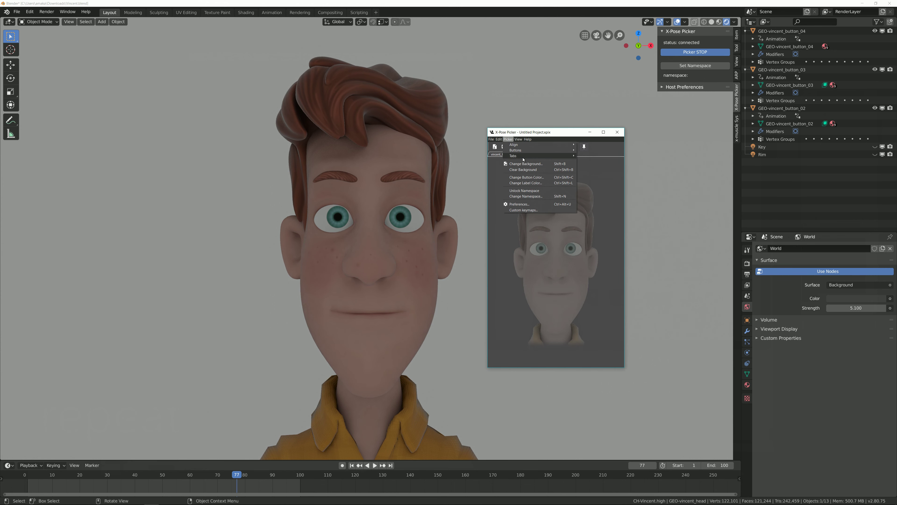
mouse_move(514, 156)
click(594, 162)
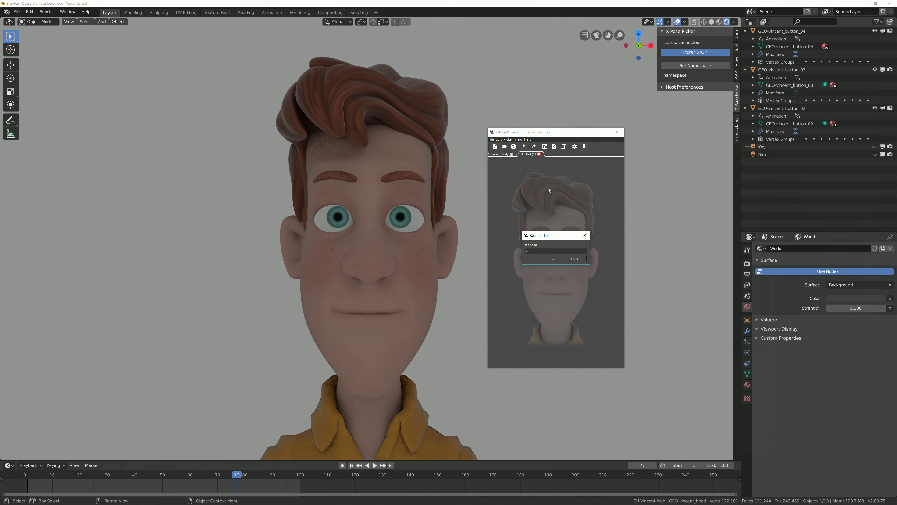
key(BackSpace)
key(BackSpace)
text(ead)
key(Return)
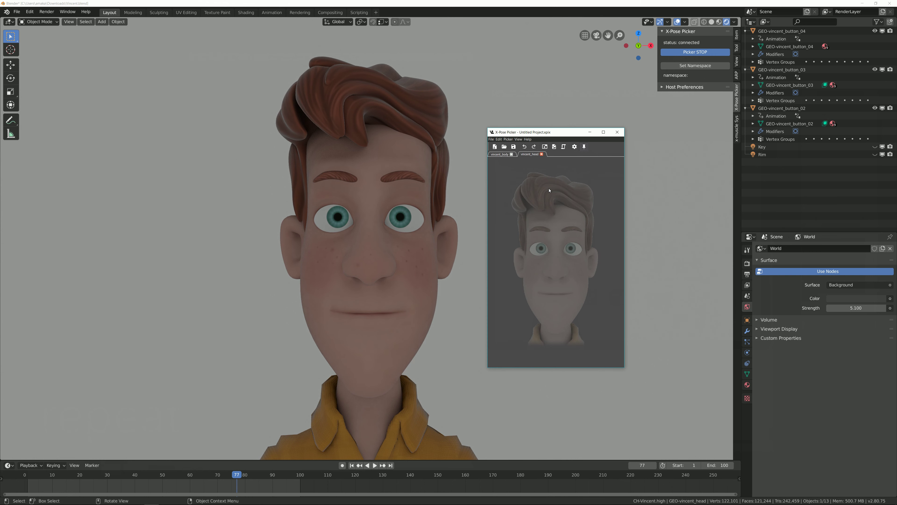
Step: Switch between the vincent_body and vincent_head tabs and move the picker window higher
click(502, 155)
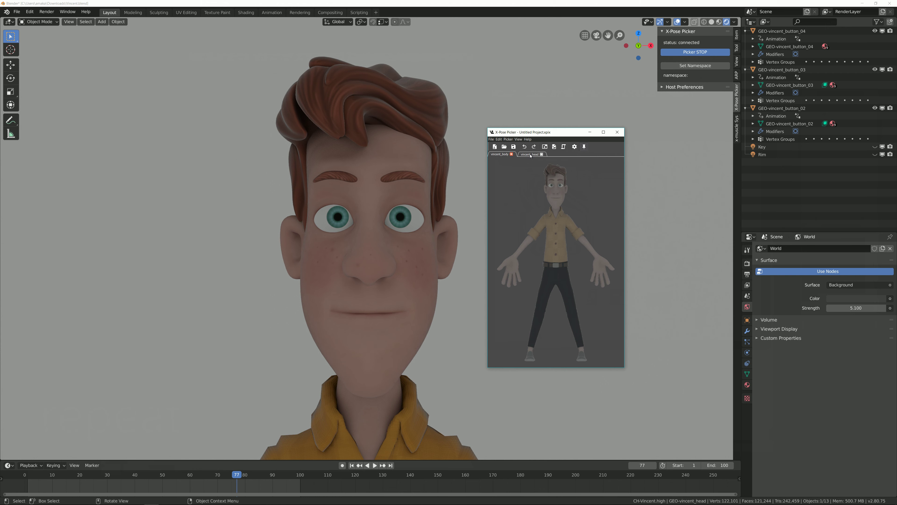
click(530, 154)
drag(539, 132, 546, 80)
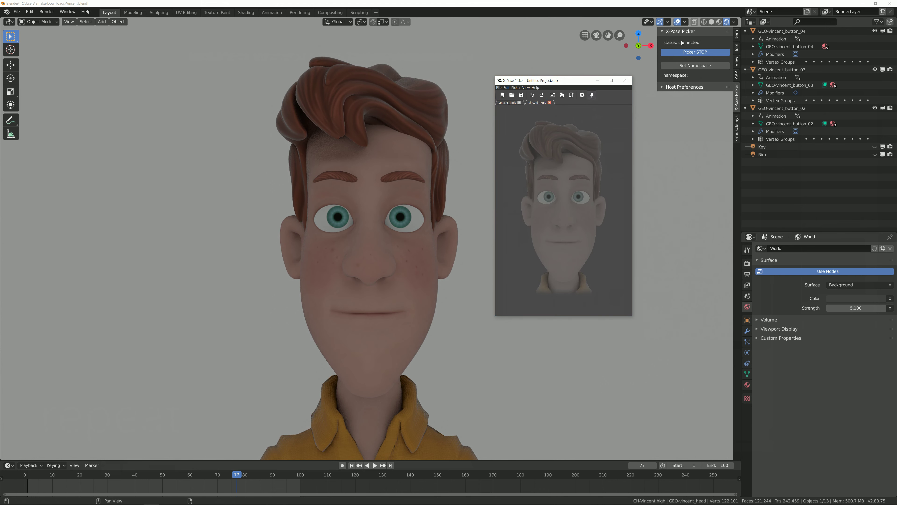
Step: Show bones in the overlay and put the Vincent rig in Pose Mode in front view
click(685, 22)
click(689, 95)
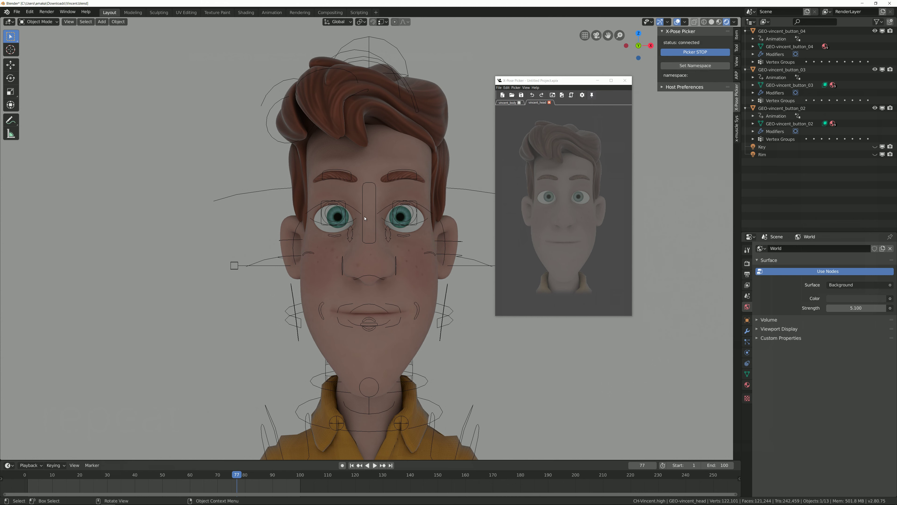
click(270, 260)
key(ctrl+Tab)
middle_drag(313, 384, 526, 341)
key(KP_1)
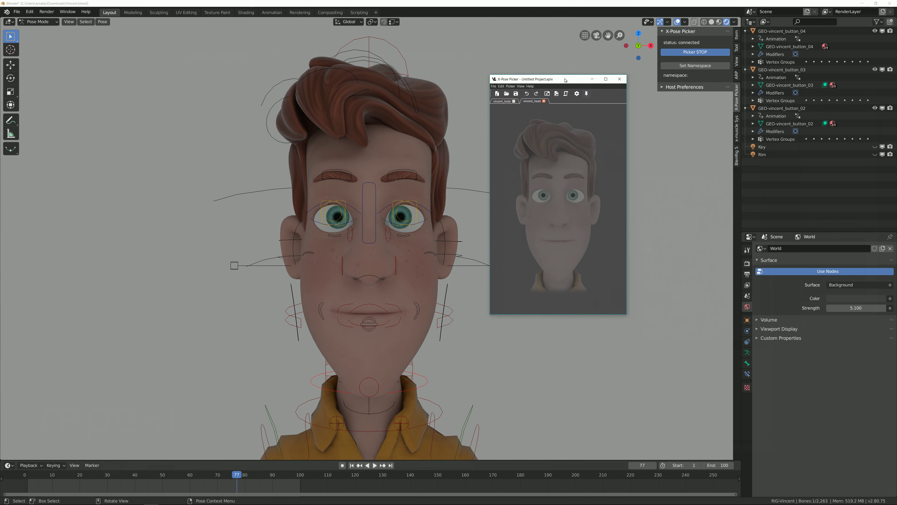
Step: Set the picker namespace to RIG-Vincent and add a new button to the head picker
click(695, 65)
click(499, 94)
click(560, 286)
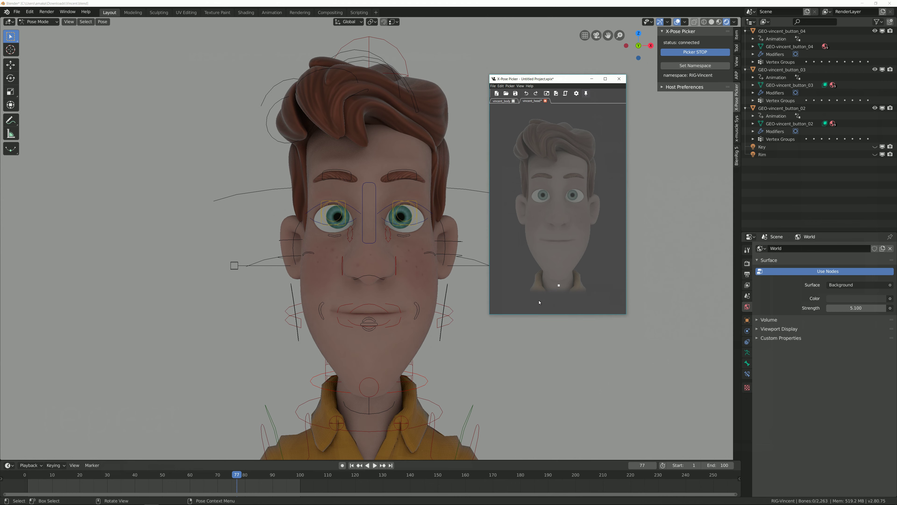
key(r)
key(Escape)
Step: Place a picker button at the right eyebrow and link it to the eyebrow bone
click(417, 181)
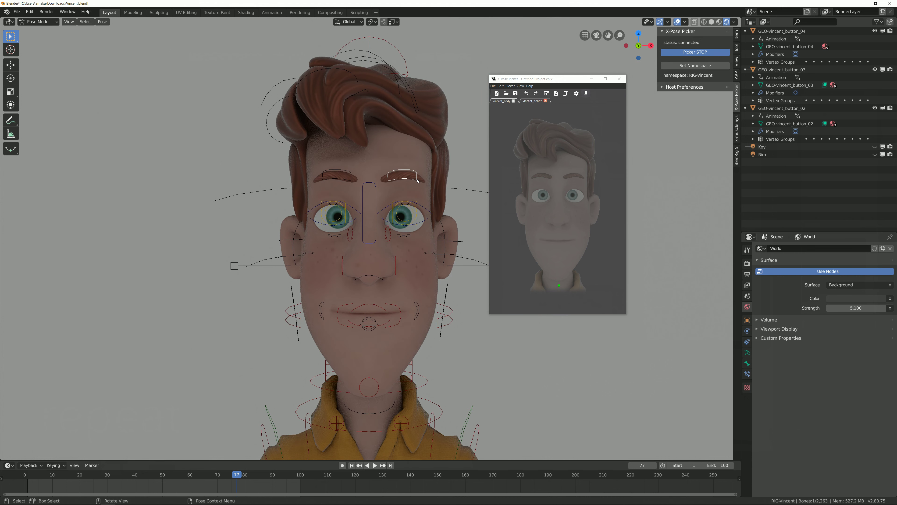
click(575, 177)
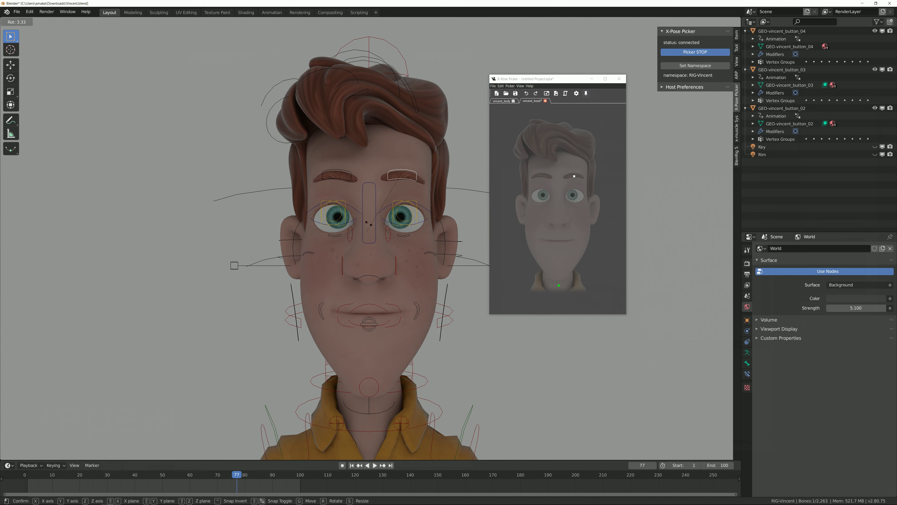
key(g)
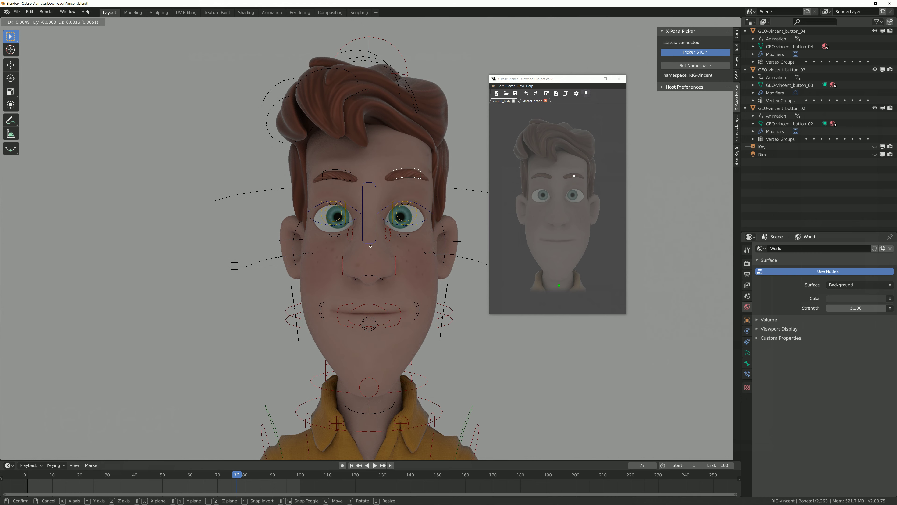
click(371, 237)
click(582, 177)
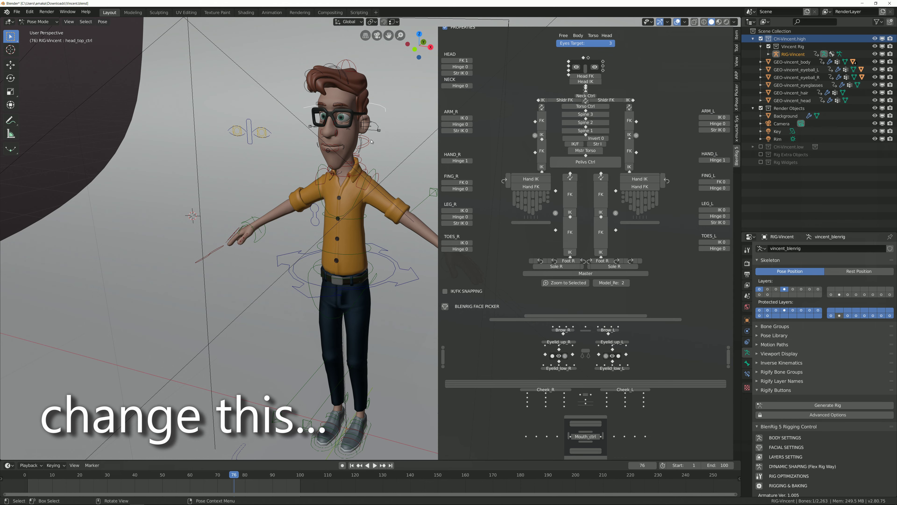
Step: Open the finished vincent.xpix picker project from recent files
click(379, 130)
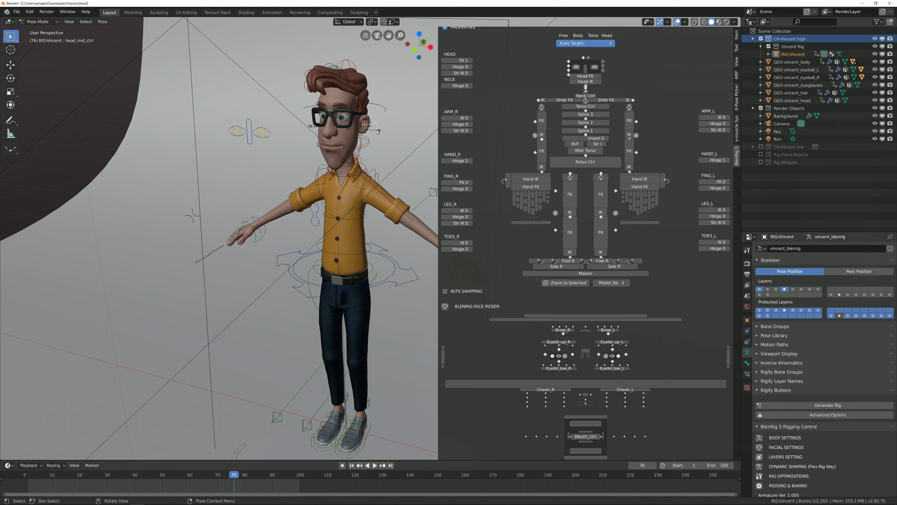
scroll(572, 301, down, 3)
scroll(572, 302, down, 4)
scroll(572, 301, down, 3)
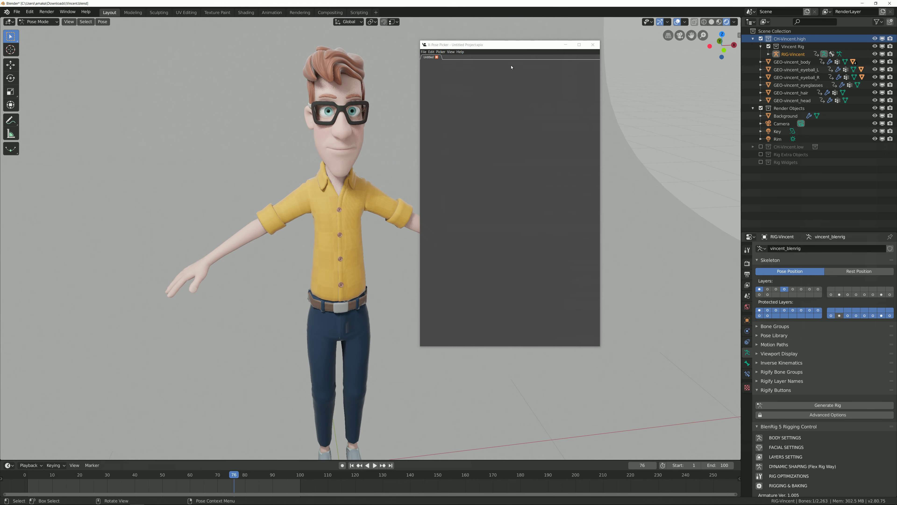
click(424, 52)
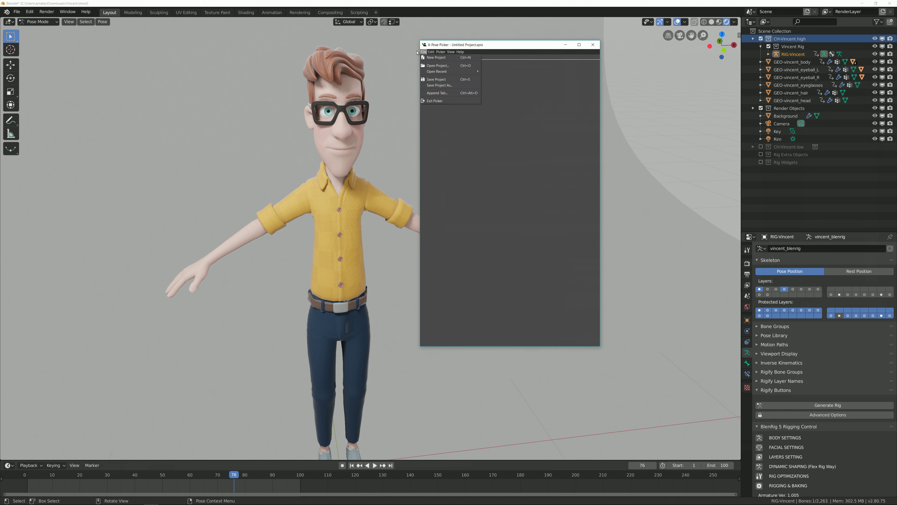
click(483, 71)
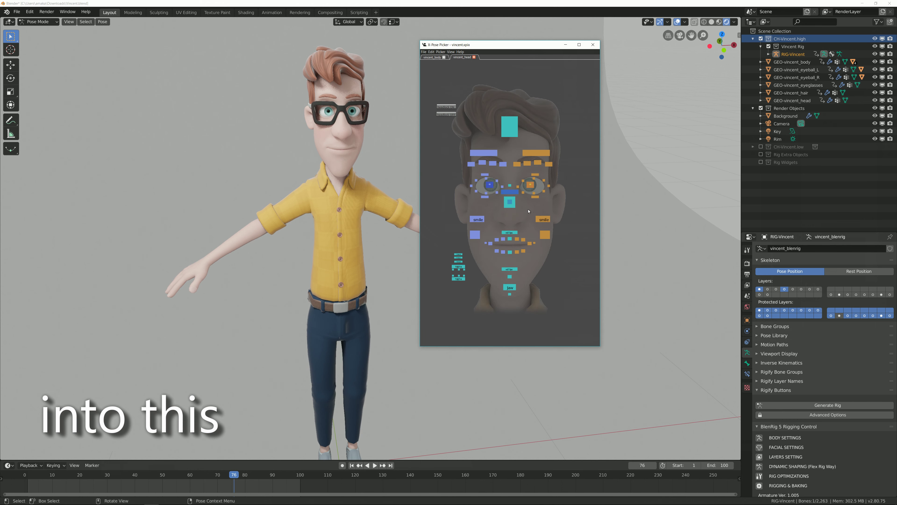
Step: Hide the picker window's frame and switch to the vincent_body tab
drag(483, 45, 504, 44)
click(472, 51)
mouse_move(490, 75)
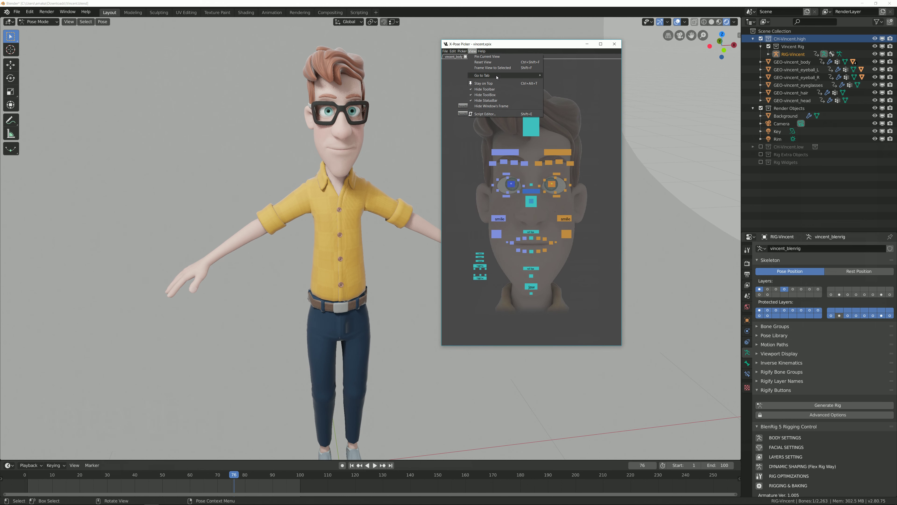
click(491, 107)
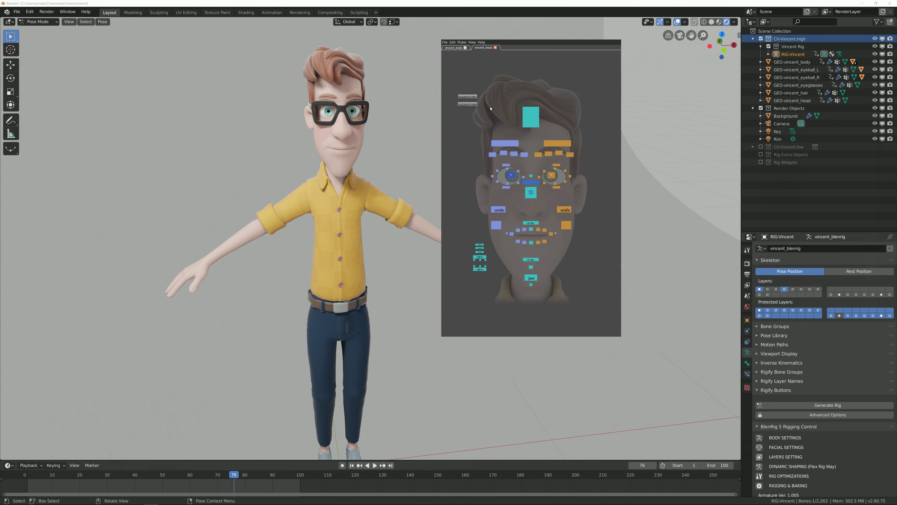
middle_drag(415, 183, 435, 141)
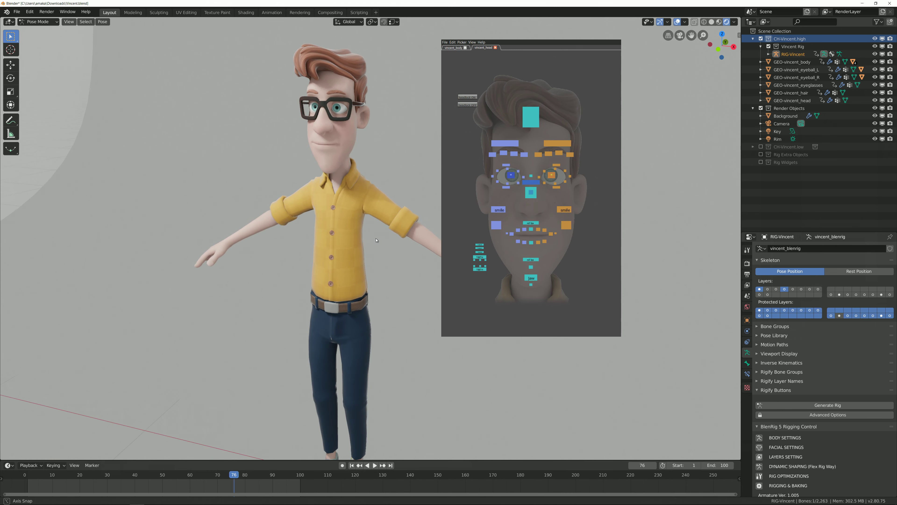
click(454, 47)
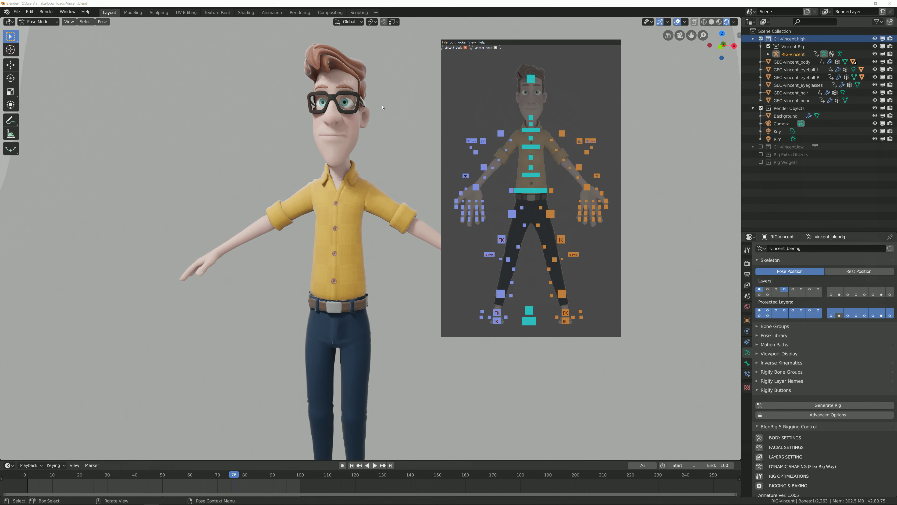
middle_drag(410, 148, 380, 127)
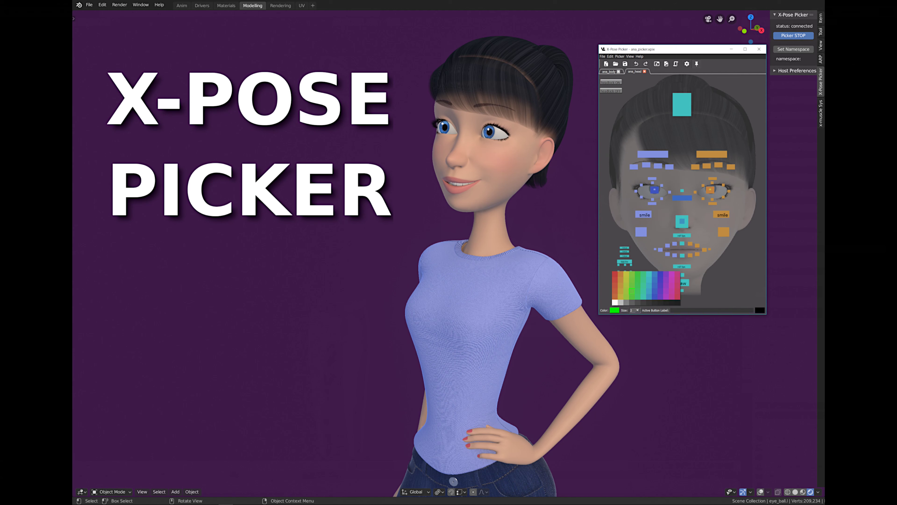